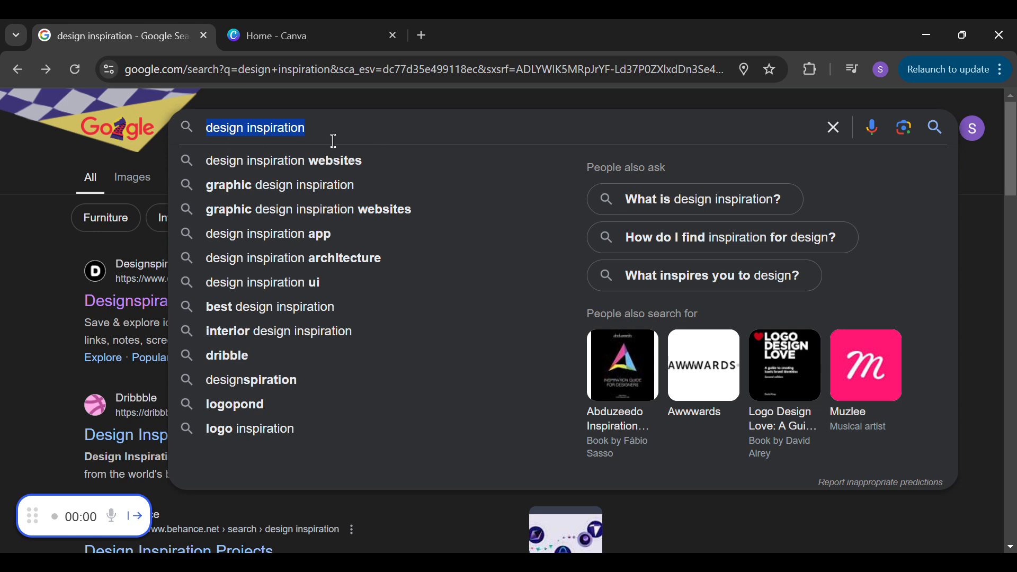
Open the Designspiration website from the design inspiration search results and look through its designs for the search term "logo"
click(40, 255)
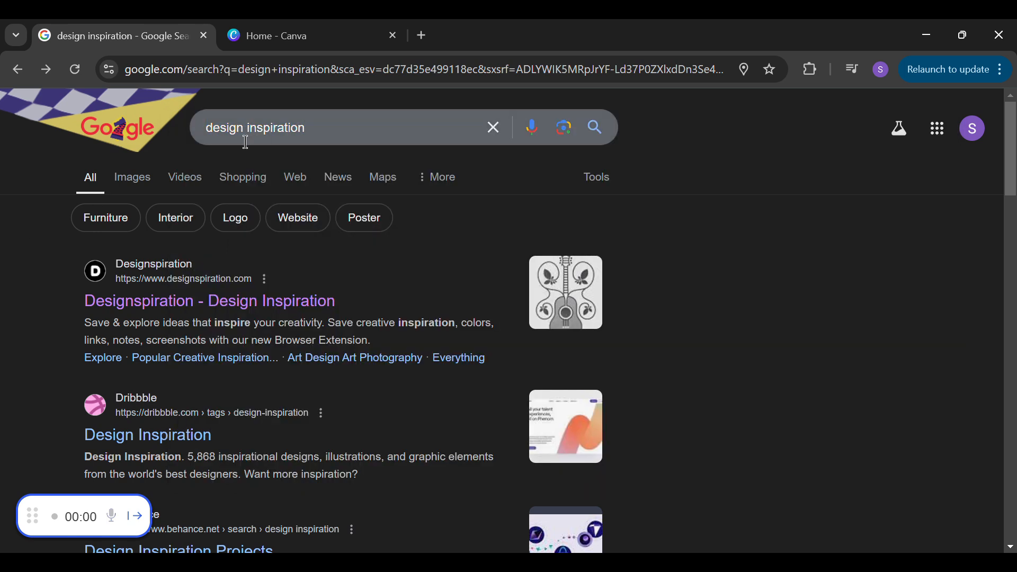
click(122, 317)
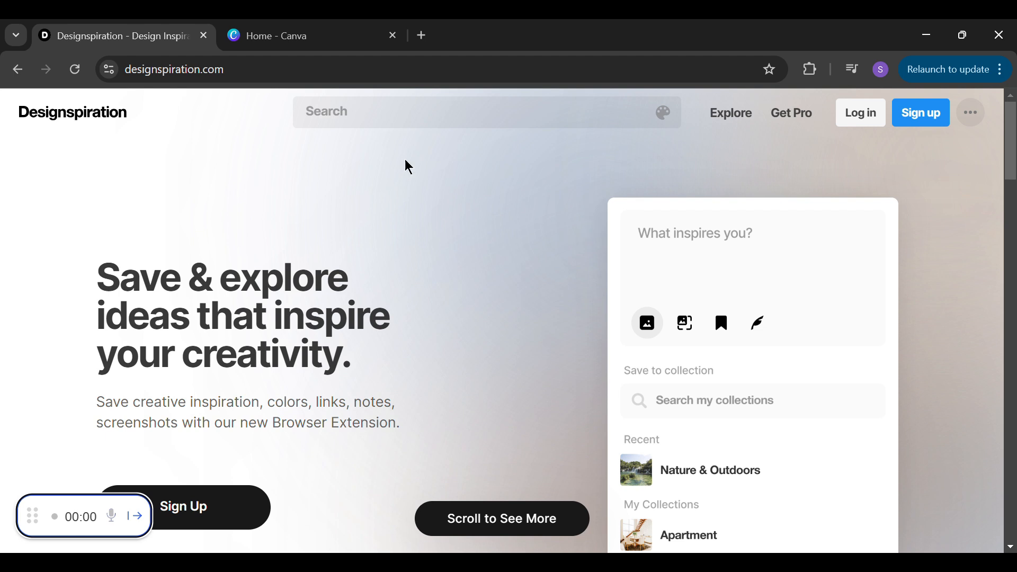
click(448, 122)
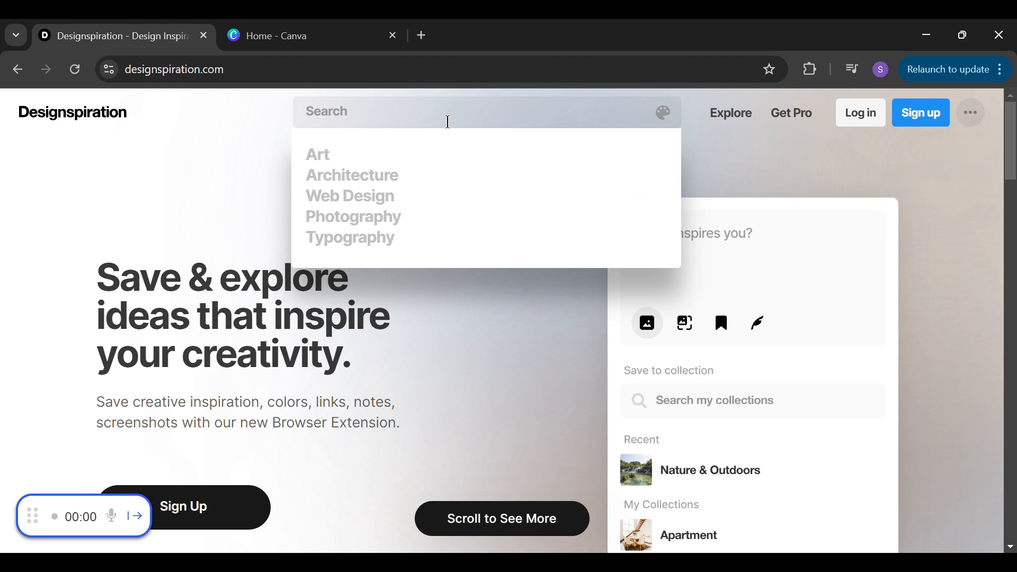
text(logo)
key(Return)
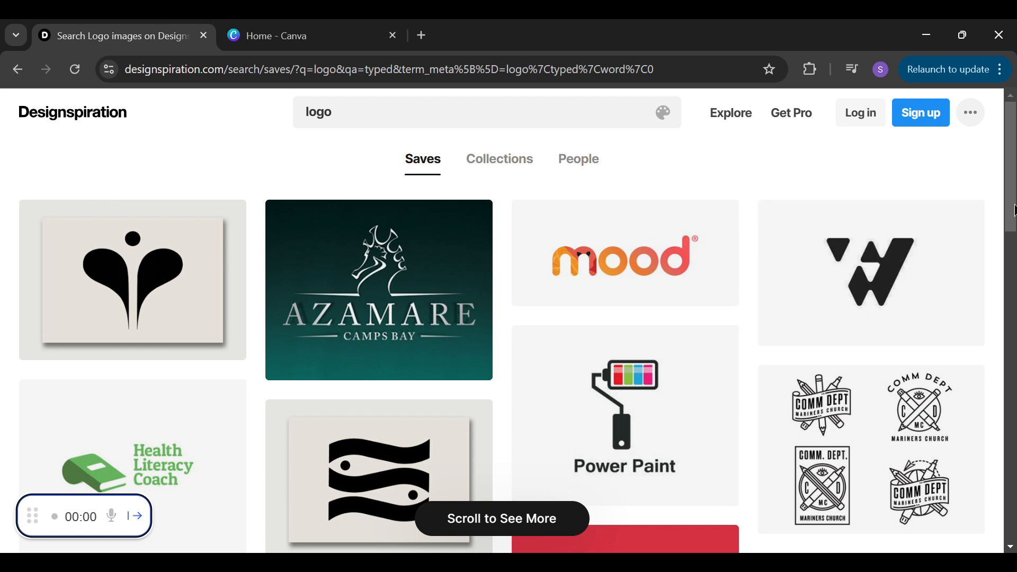
drag(1013, 211, 1014, 242)
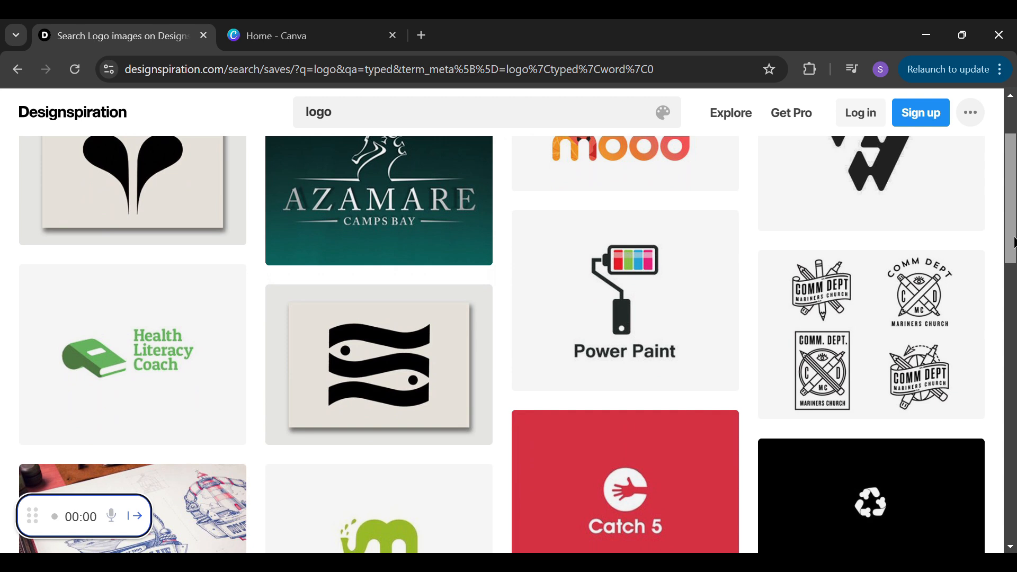
scroll(1008, 281, down, 5)
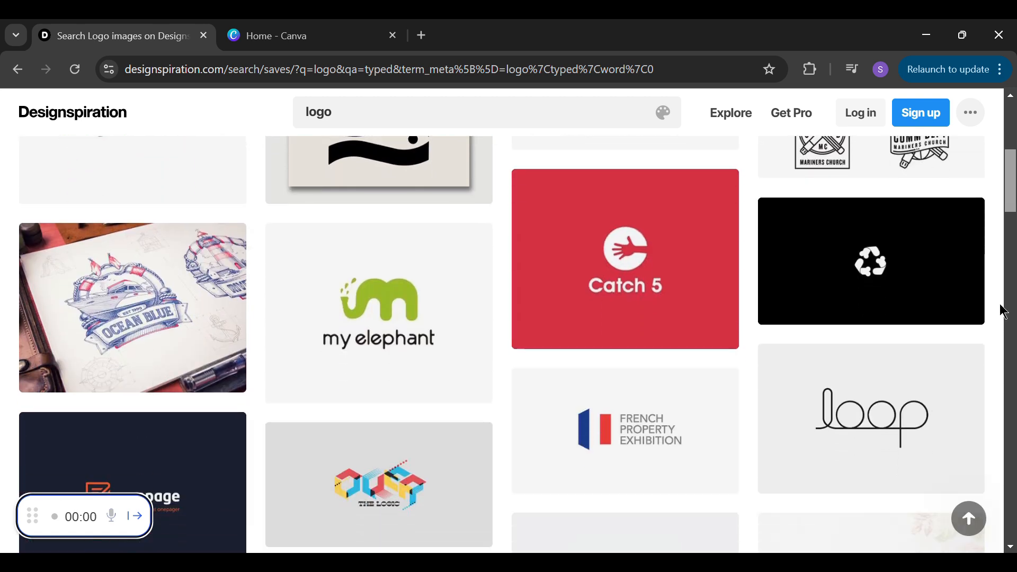
scroll(1003, 312, down, 5)
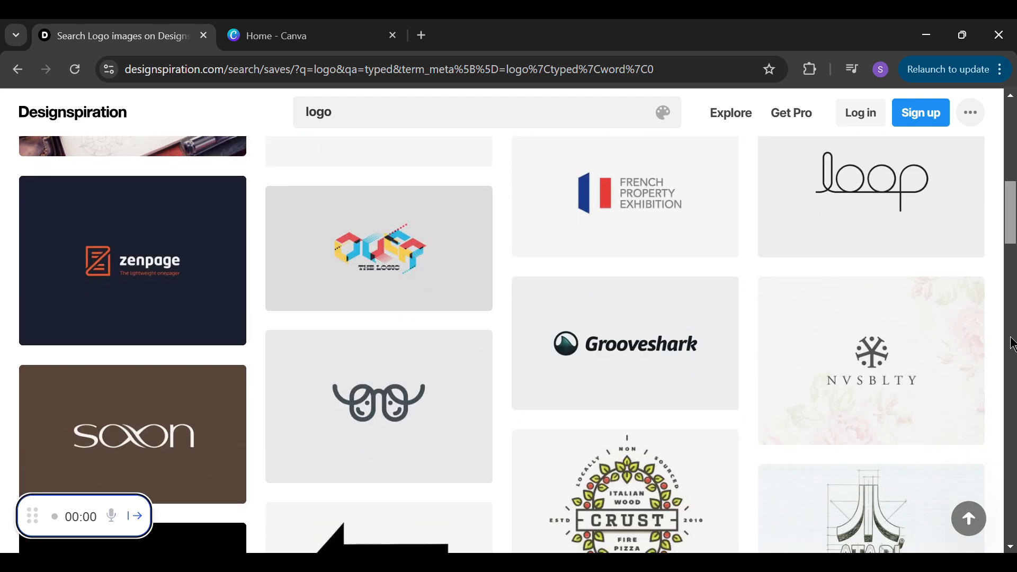
drag(1005, 231, 1012, 143)
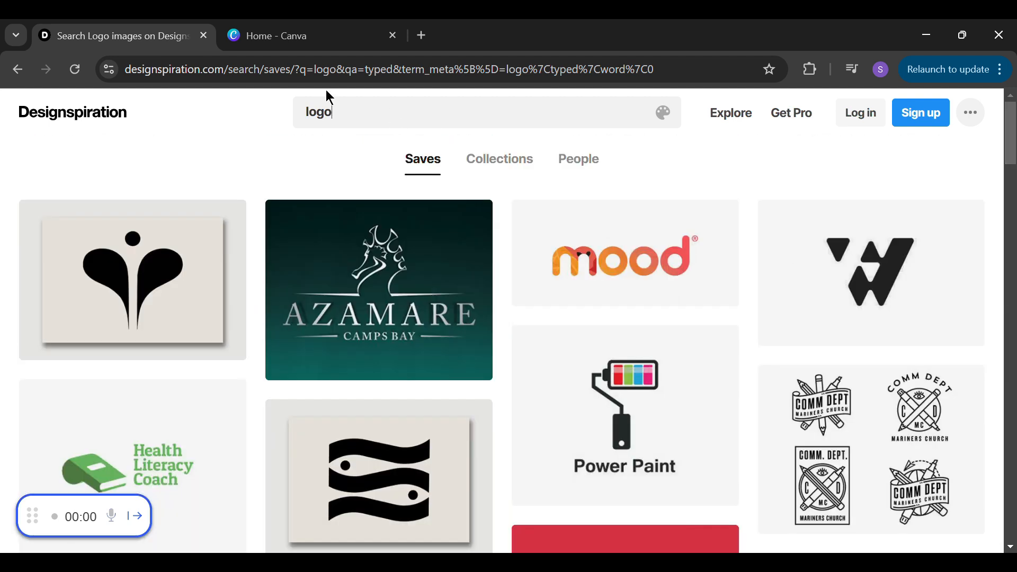
Replace the Designspiration search term with "book cover" and run the search
click(398, 118)
drag(372, 123, 269, 103)
text(book cover)
key(Return)
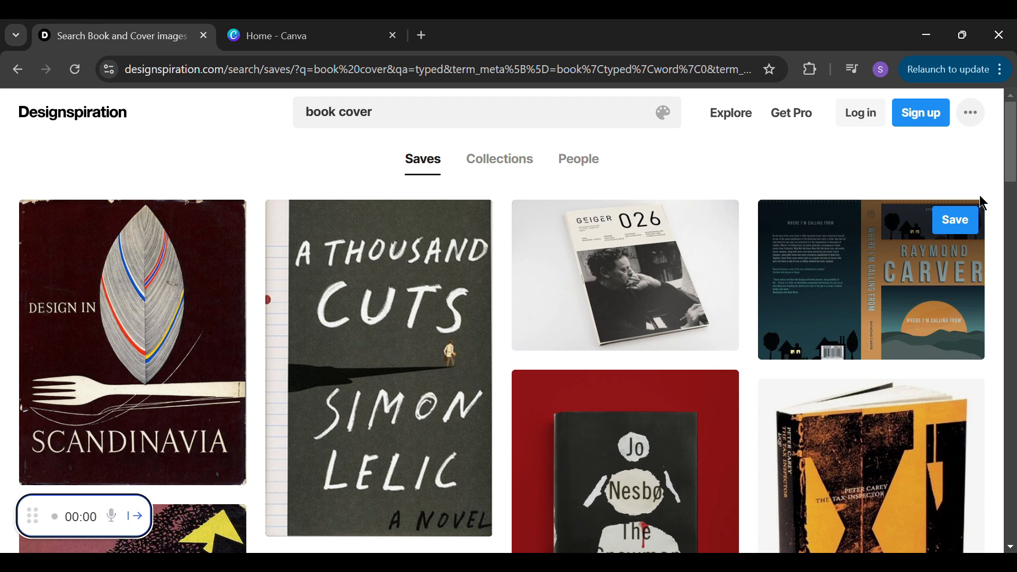
Look through the book cover designs for layout and typography ideas, and return to the start of the results
scroll(1011, 167, down, 2)
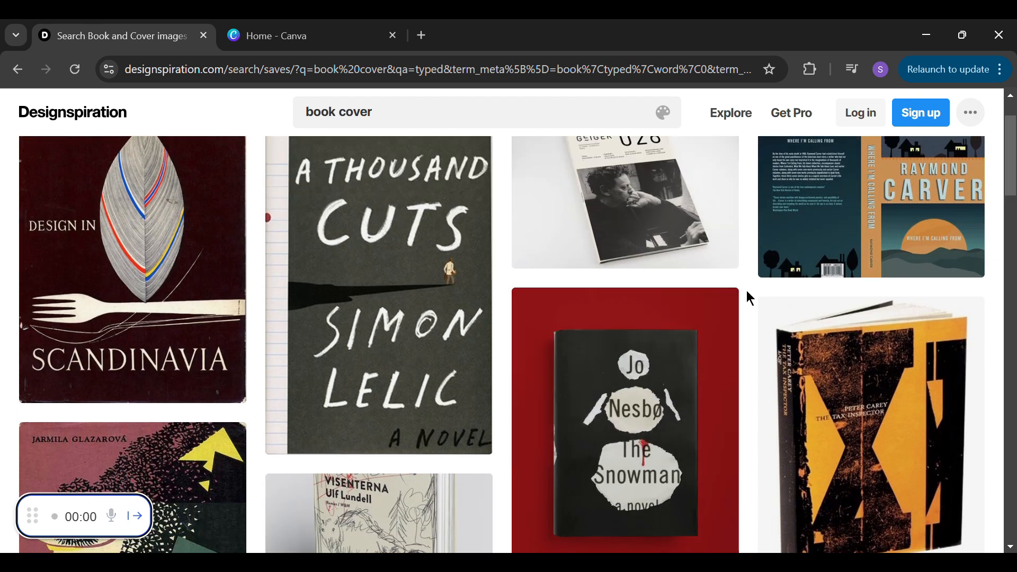
scroll(1013, 217, down, 9)
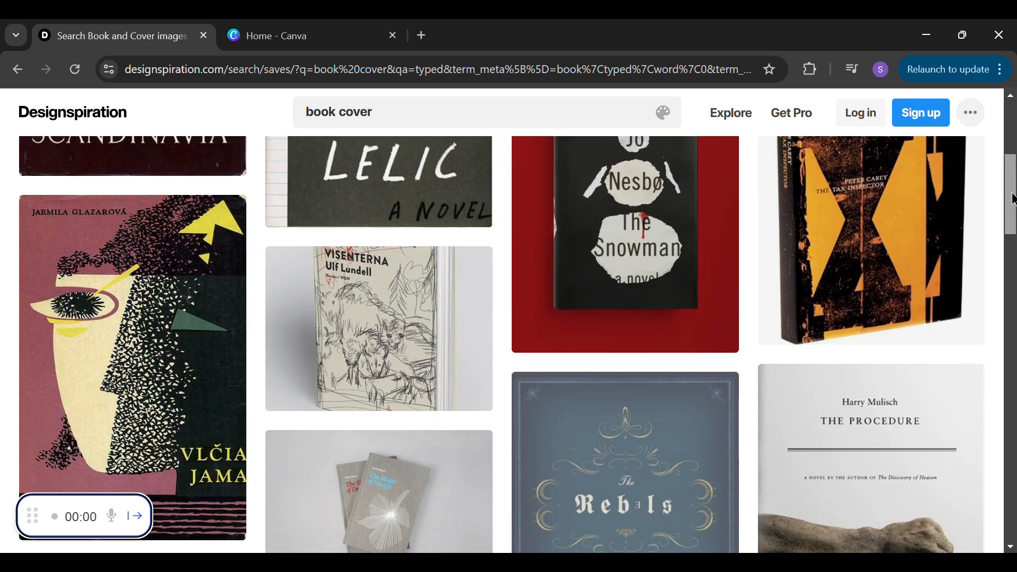
scroll(1013, 227, down, 3)
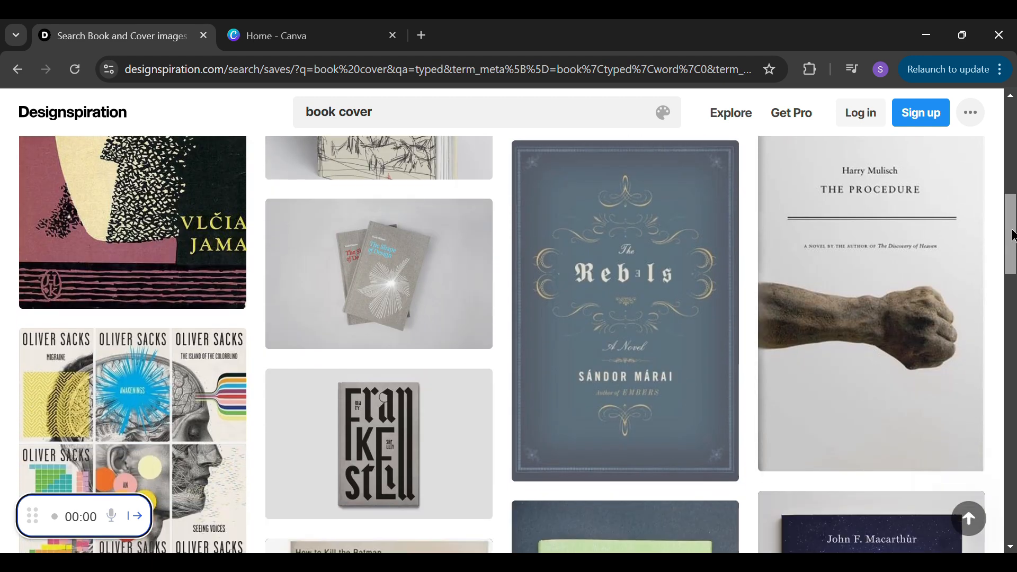
drag(1016, 247, 1016, 391)
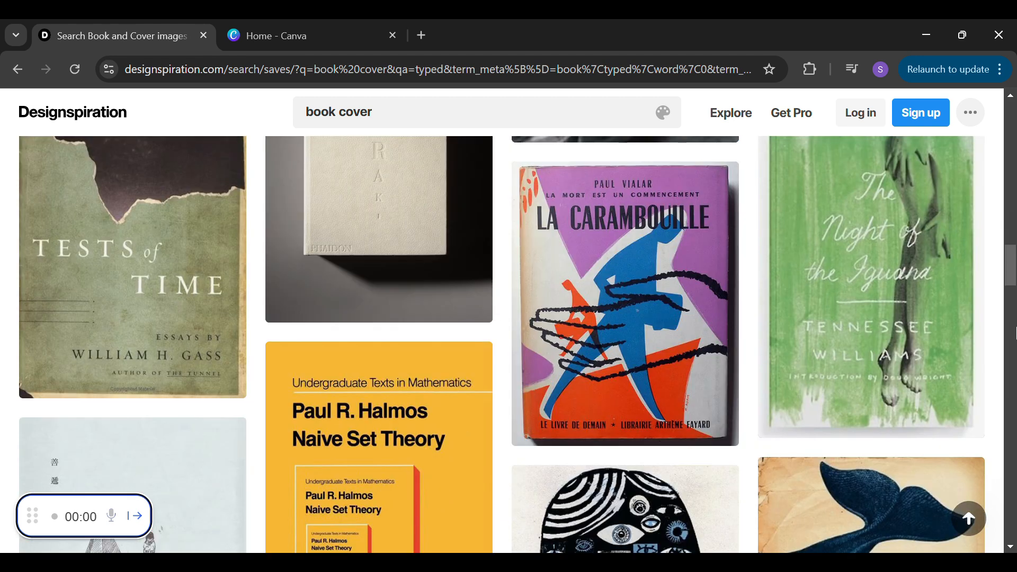
drag(1015, 261, 1015, 338)
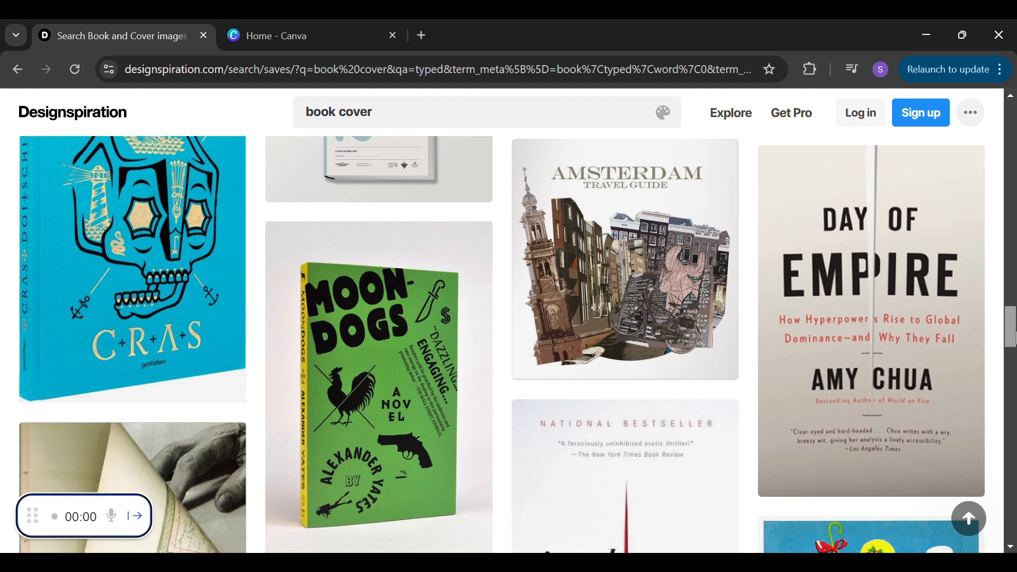
drag(1015, 338, 1012, 391)
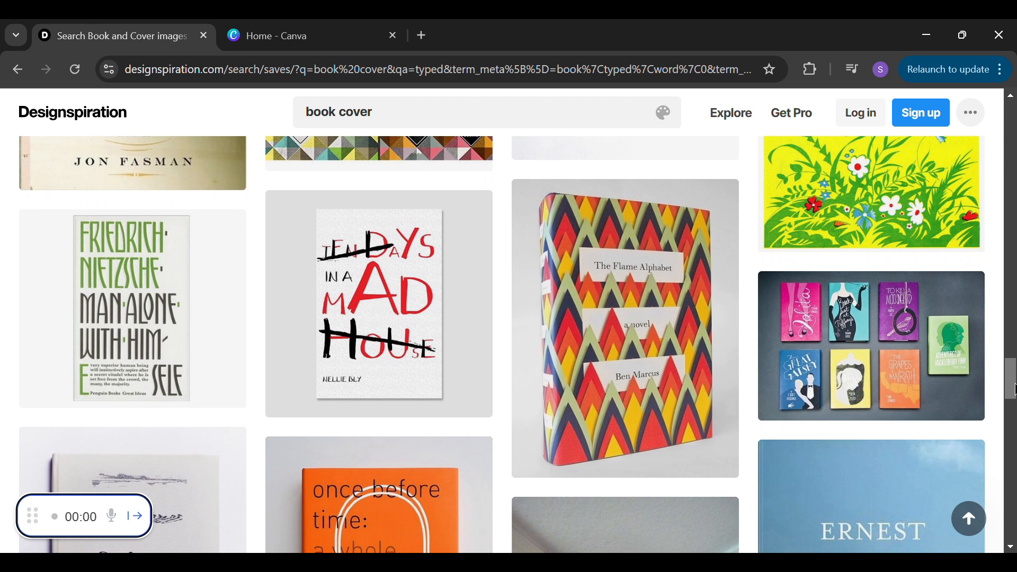
drag(1013, 380, 1012, 117)
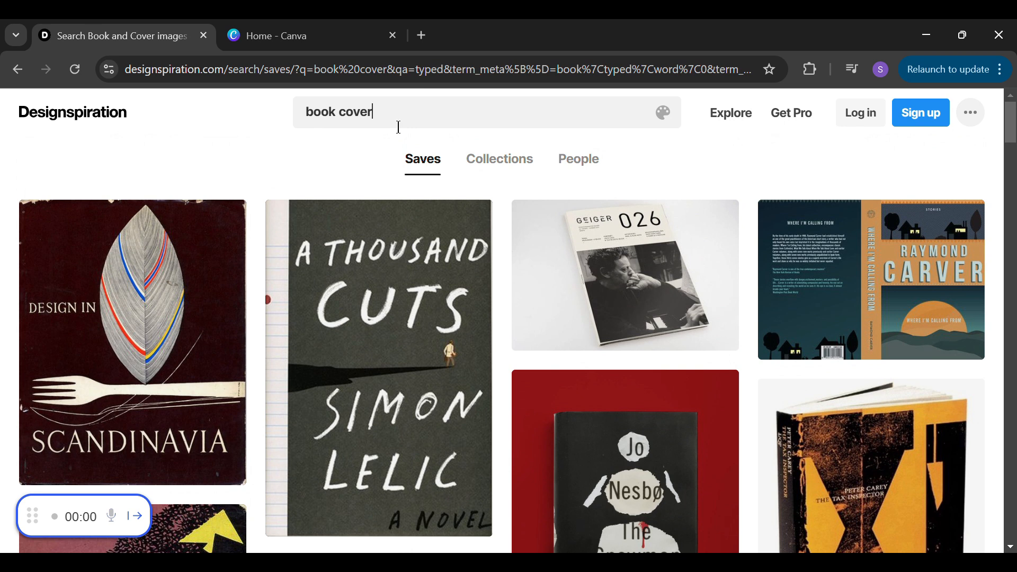
Search Designspiration for "business card" and look through the resulting designs
click(399, 127)
drag(408, 121, 277, 117)
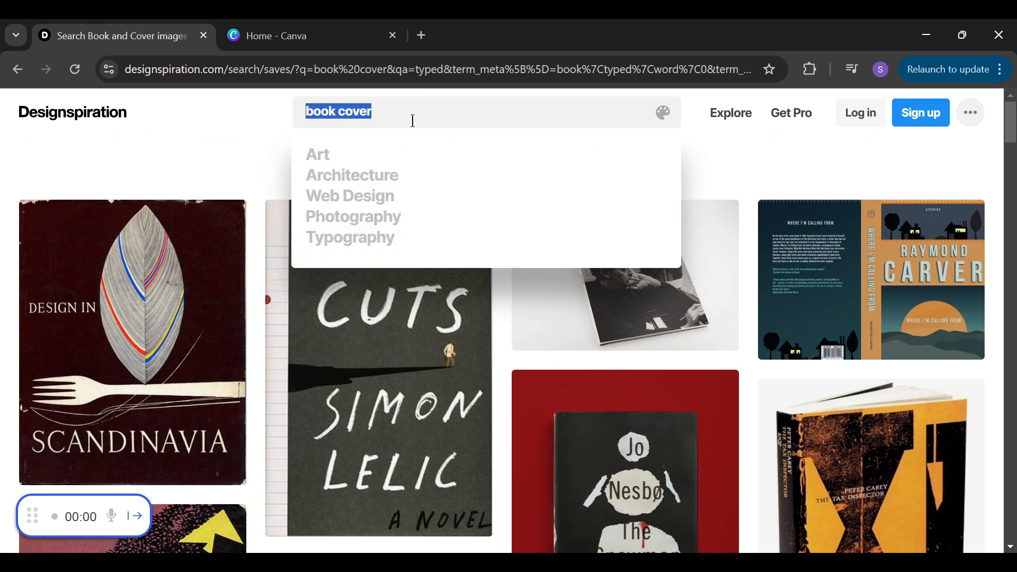
text(busin)
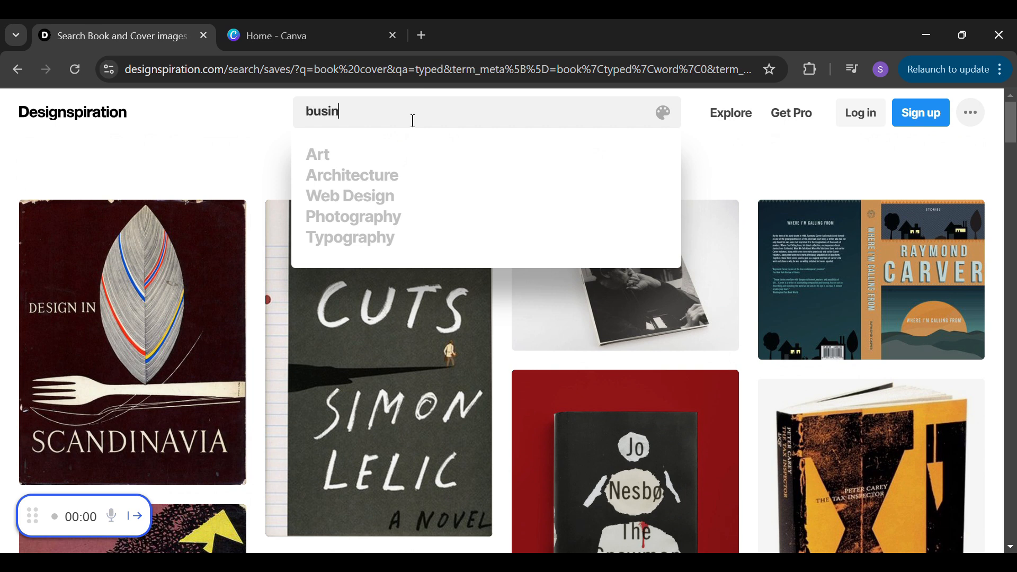
text(ess card)
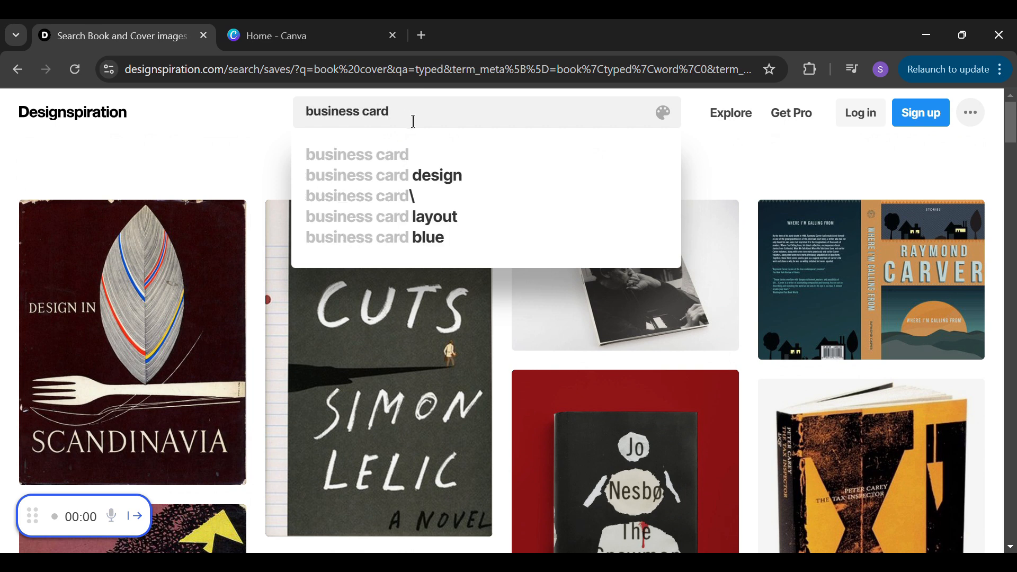
key(Return)
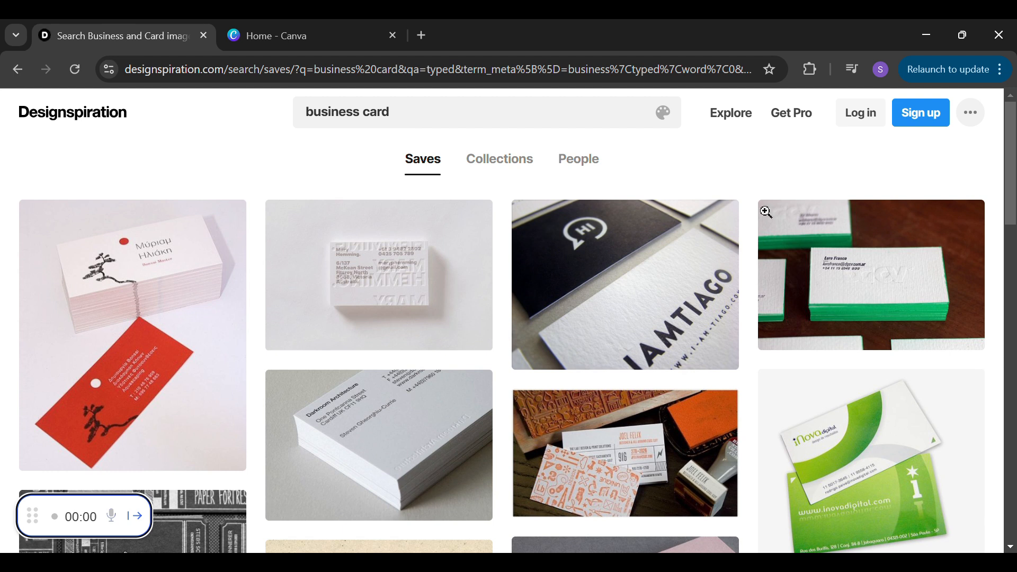
scroll(1014, 232, down, 3)
drag(1015, 232, 1014, 335)
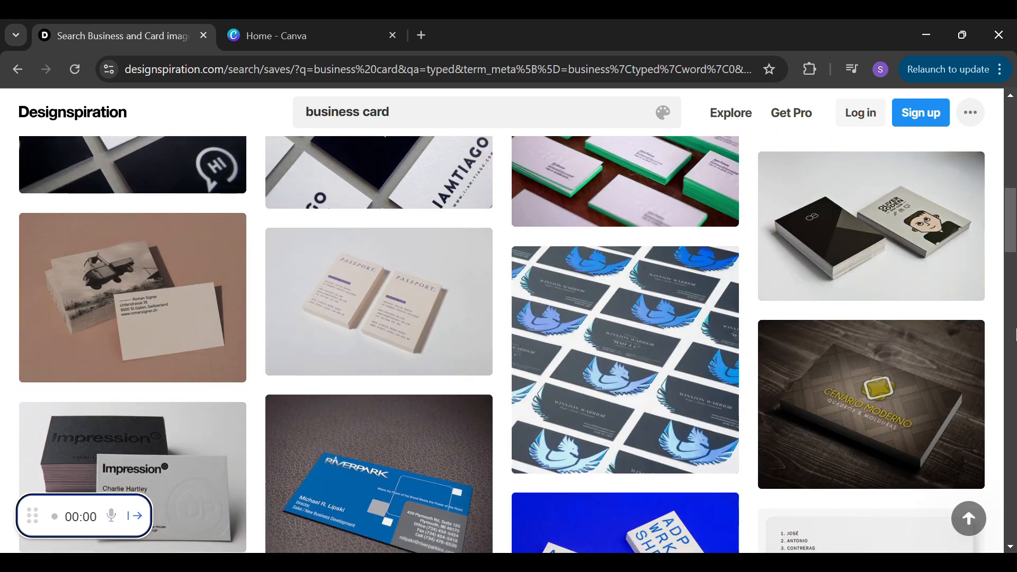
scroll(1015, 265, down, 5)
mouse_move(1014, 269)
mouse_down()
mouse_move(1014, 491)
mouse_move(1015, 127)
mouse_up()
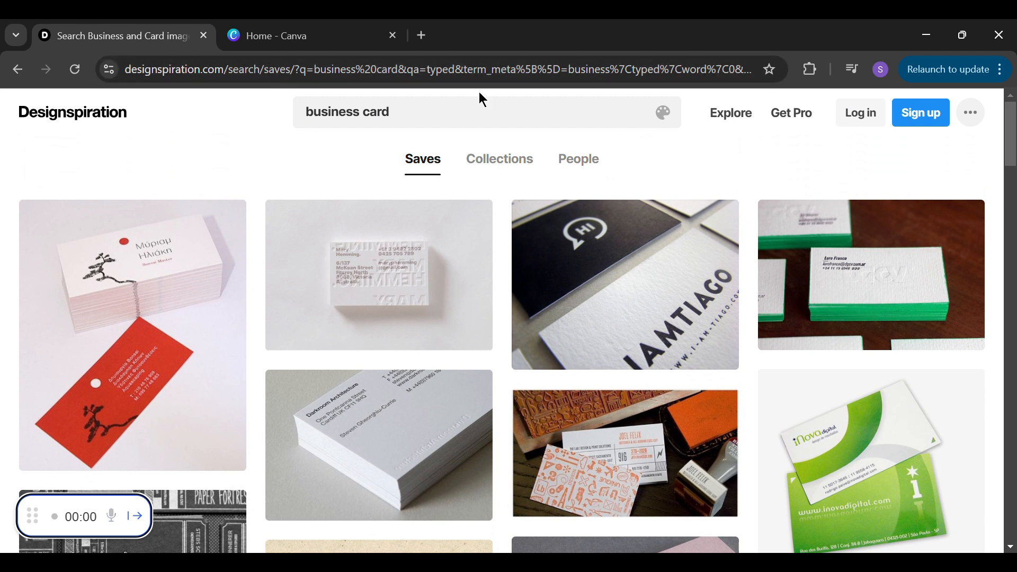
Switch to Canva and create a new custom-size design 1920 px wide and 1080 px high
click(299, 35)
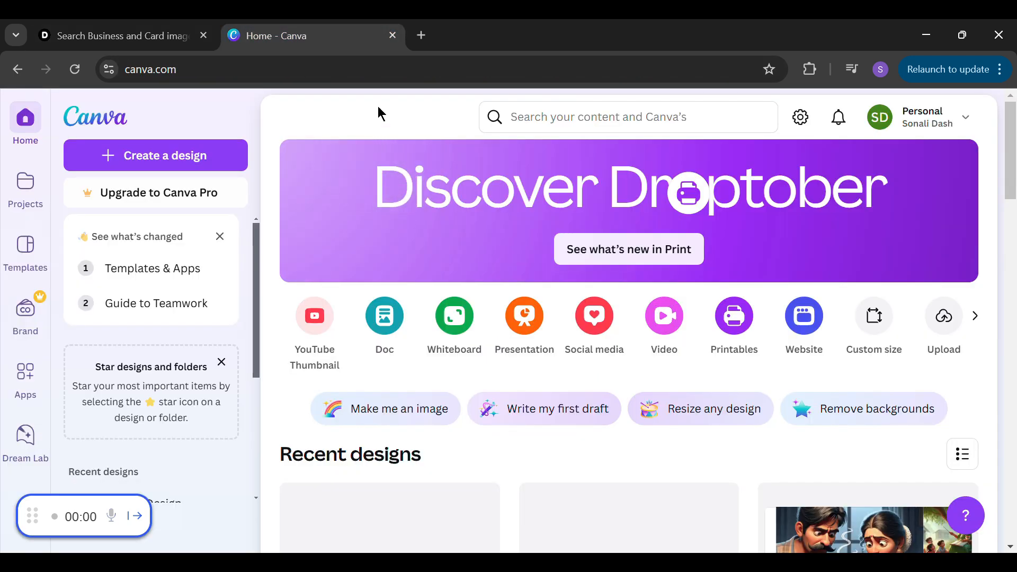
click(872, 319)
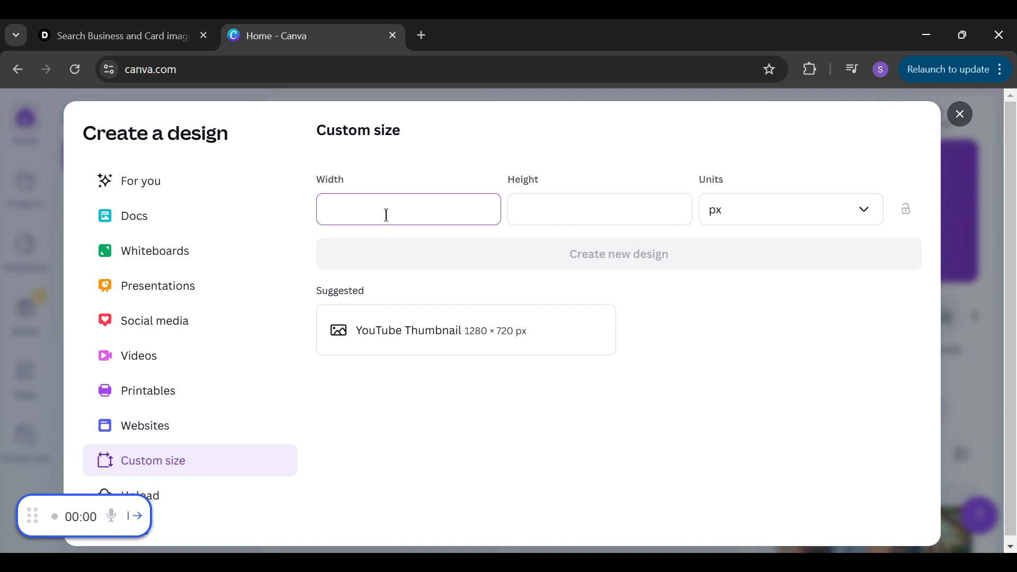
key(Tab)
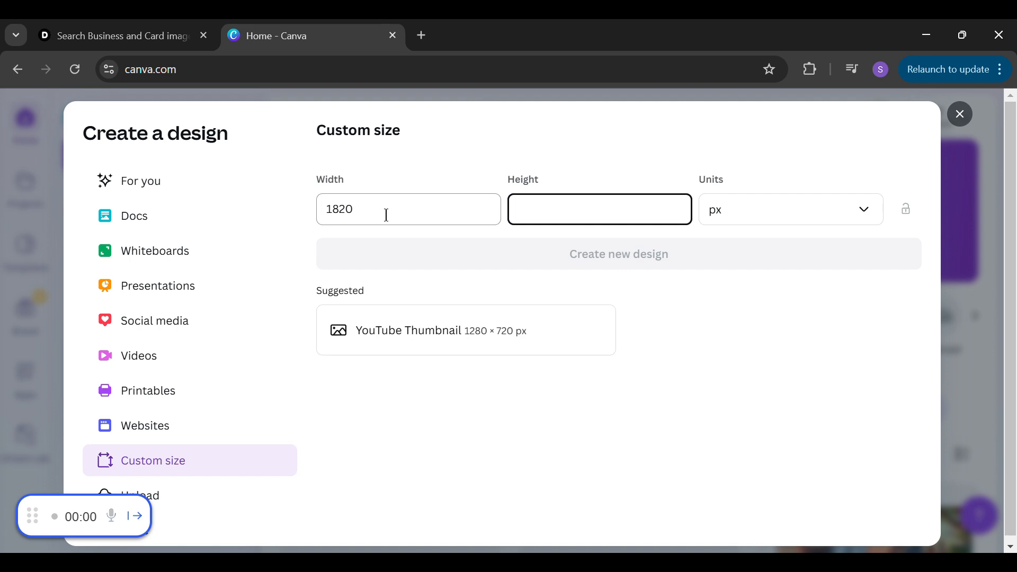
text(10)
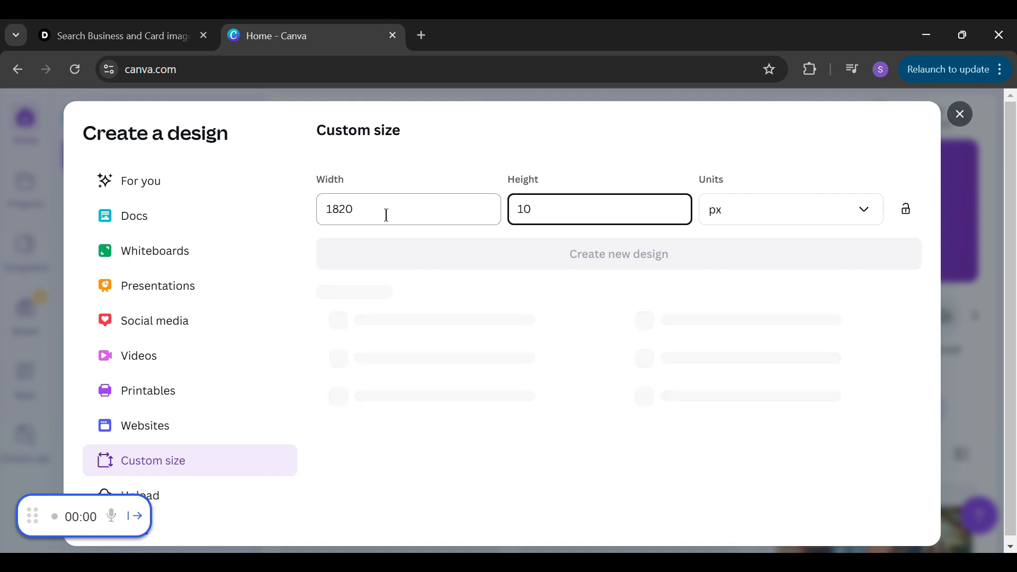
text(80)
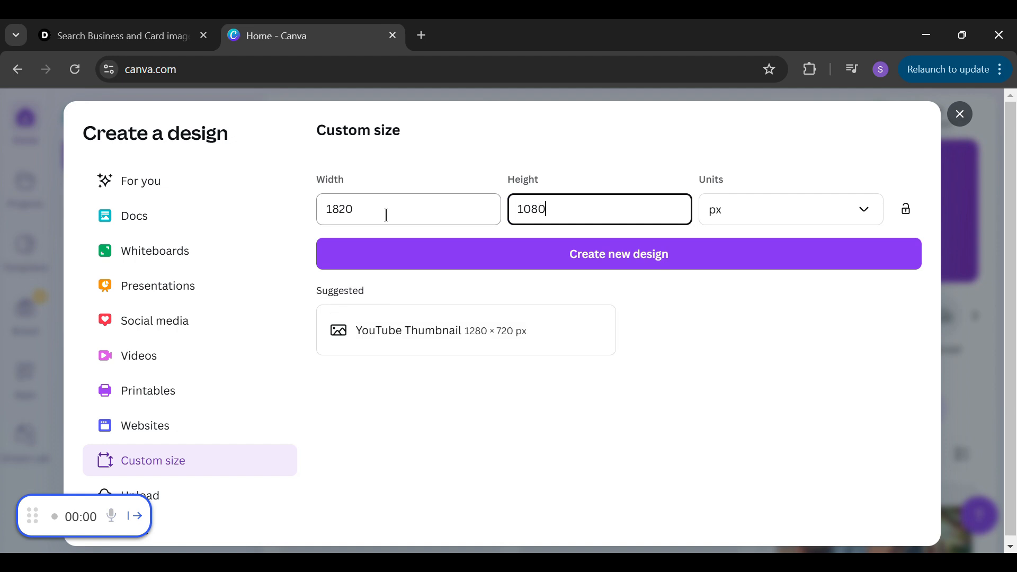
click(340, 212)
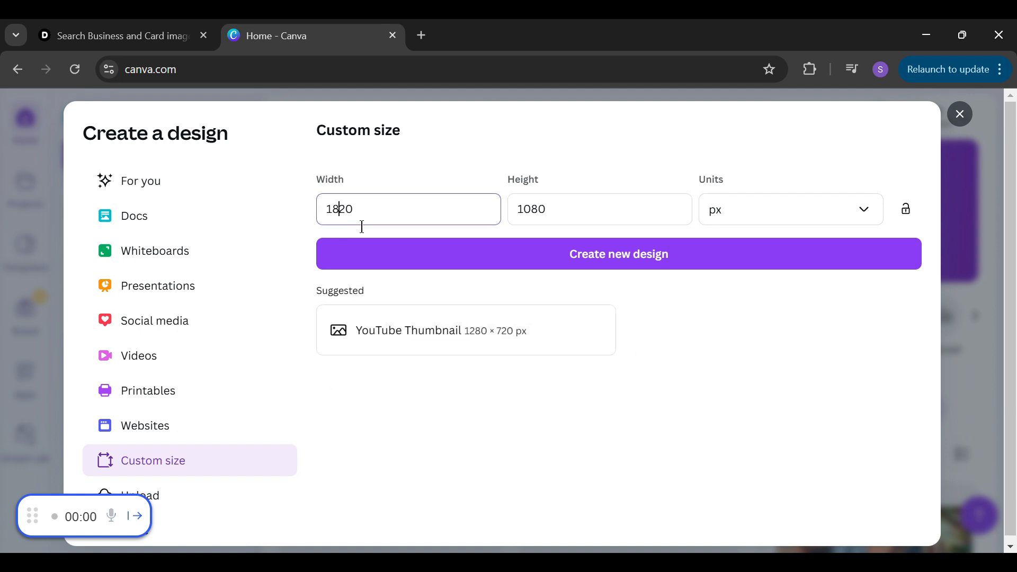
key(BackSpace)
text(9)
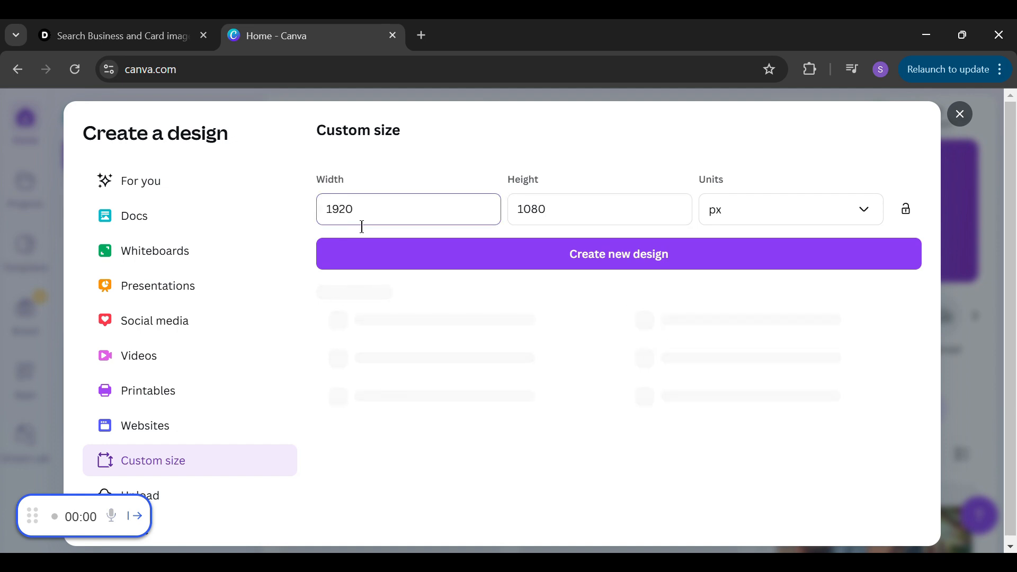
click(782, 223)
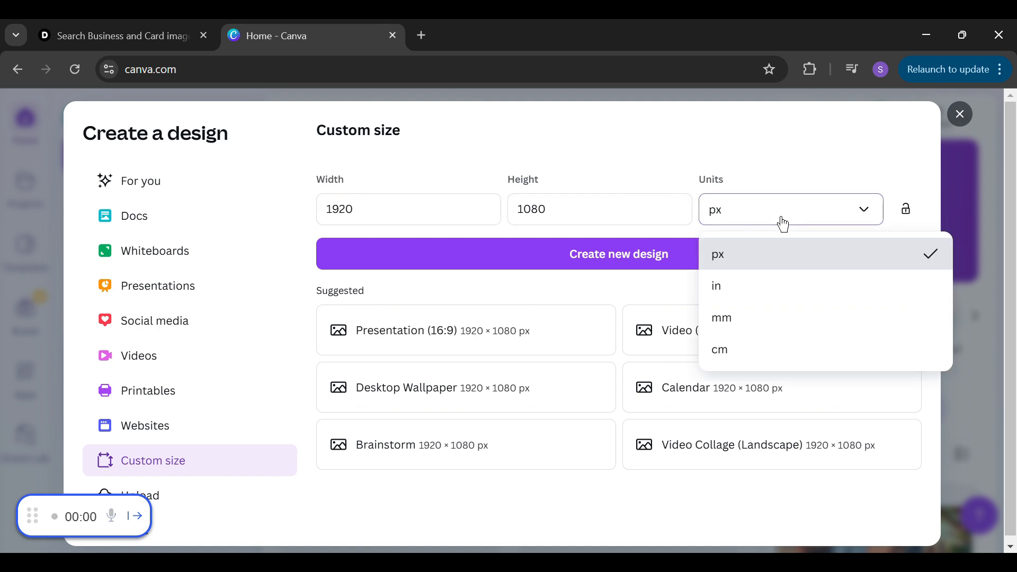
click(793, 208)
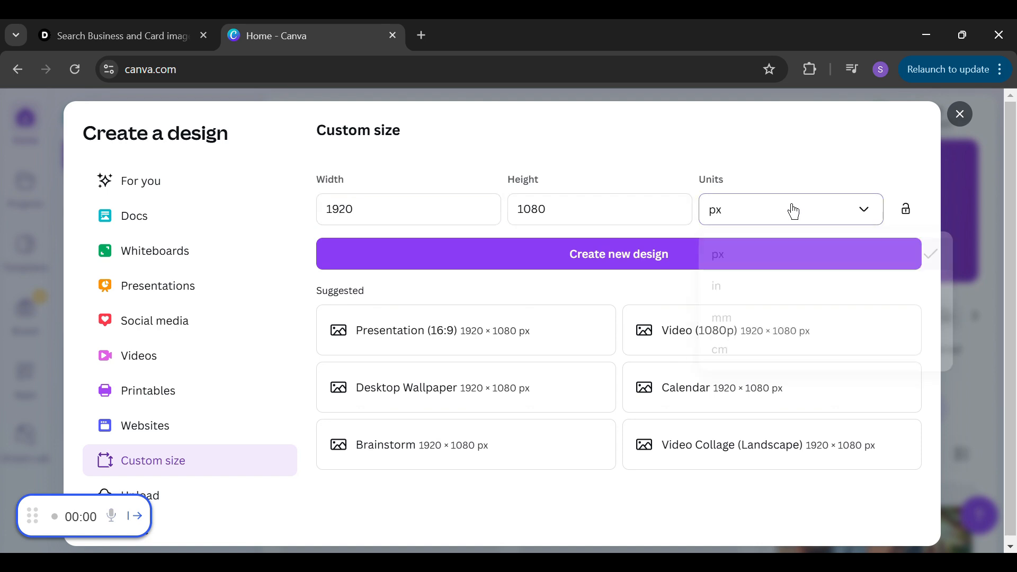
click(628, 268)
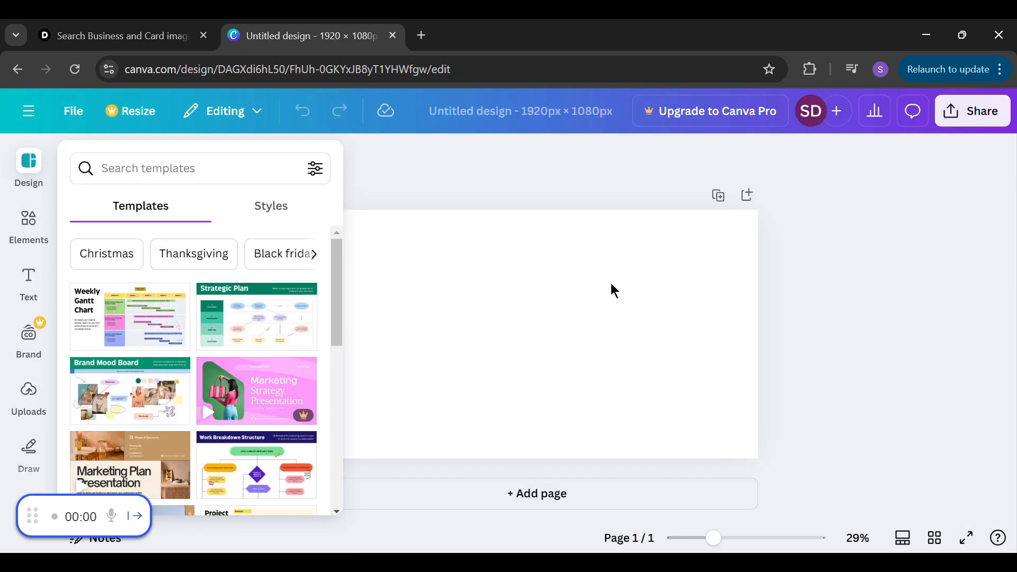
Show the text options for the blank design and look through the default text styles and font combinations
click(30, 286)
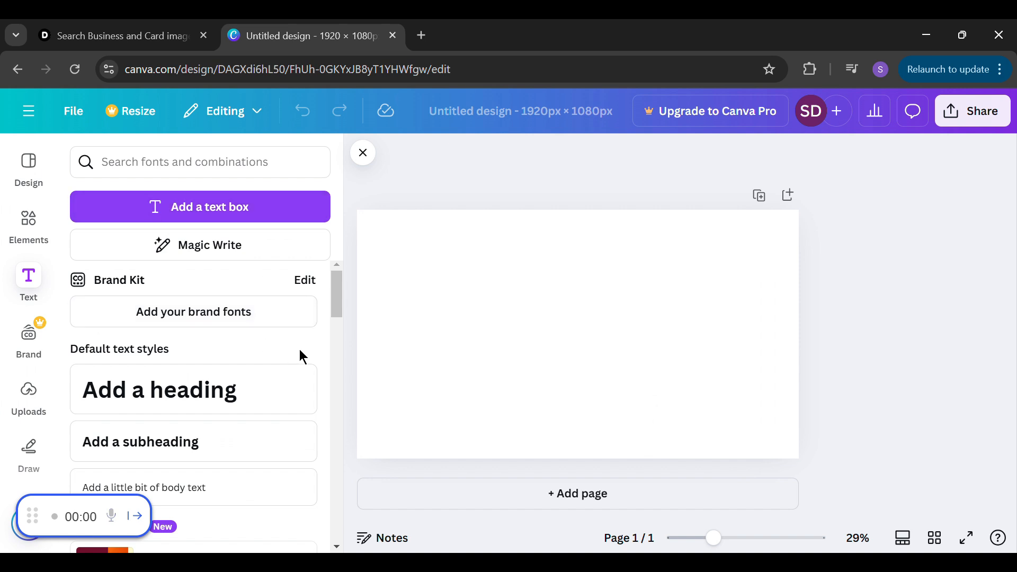
scroll(338, 313, down, 2)
mouse_move(339, 305)
mouse_down()
mouse_move(342, 327)
mouse_move(341, 302)
mouse_up()
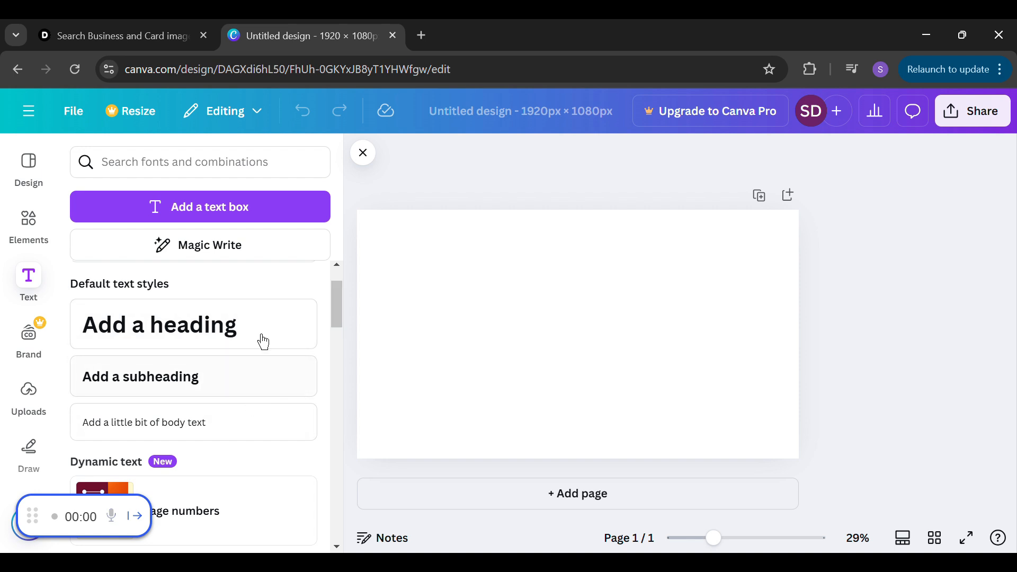
drag(335, 316, 341, 362)
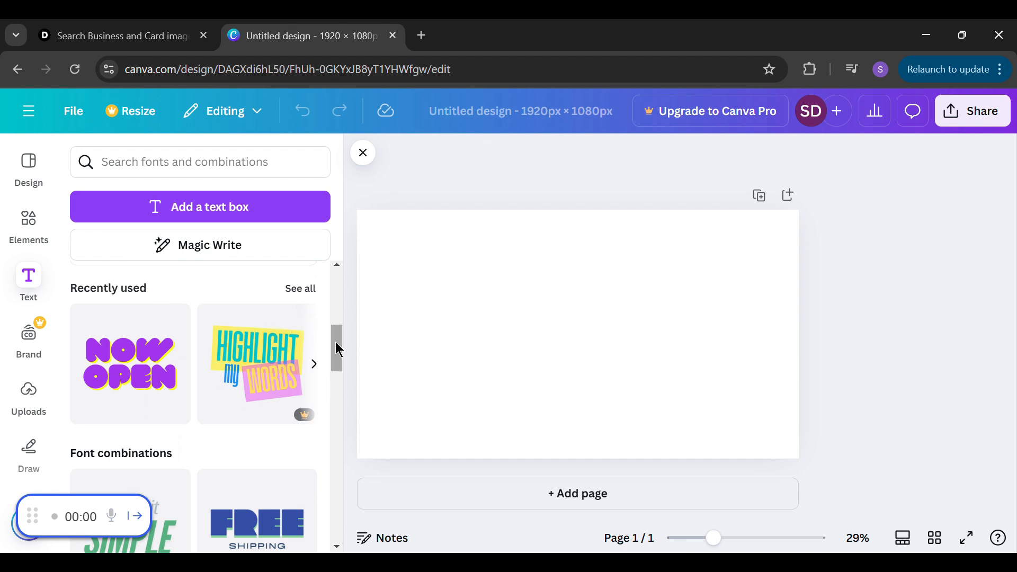
Add a heading to the blank page and make it read "Random text"
drag(336, 343, 341, 480)
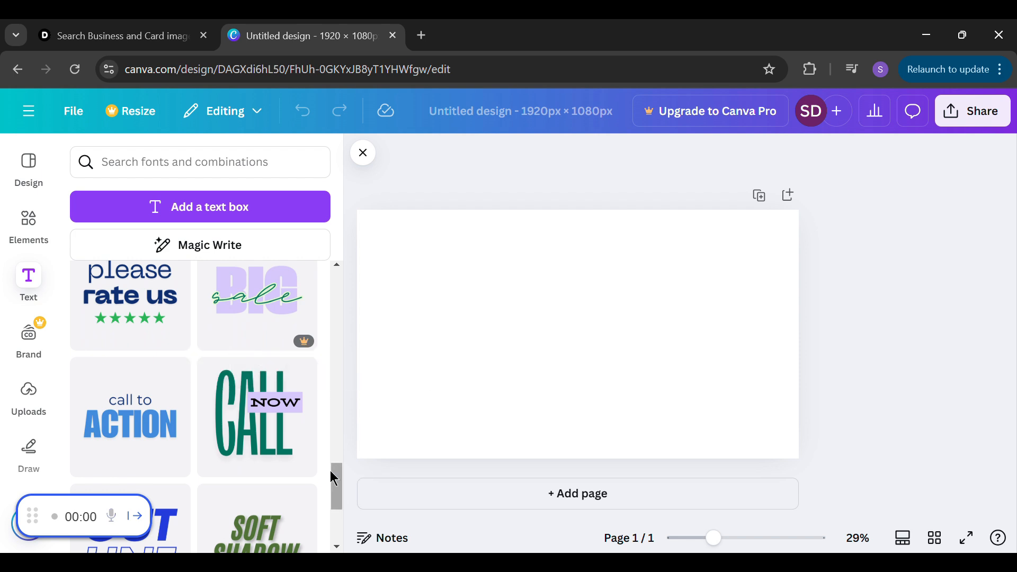
drag(338, 480, 338, 495)
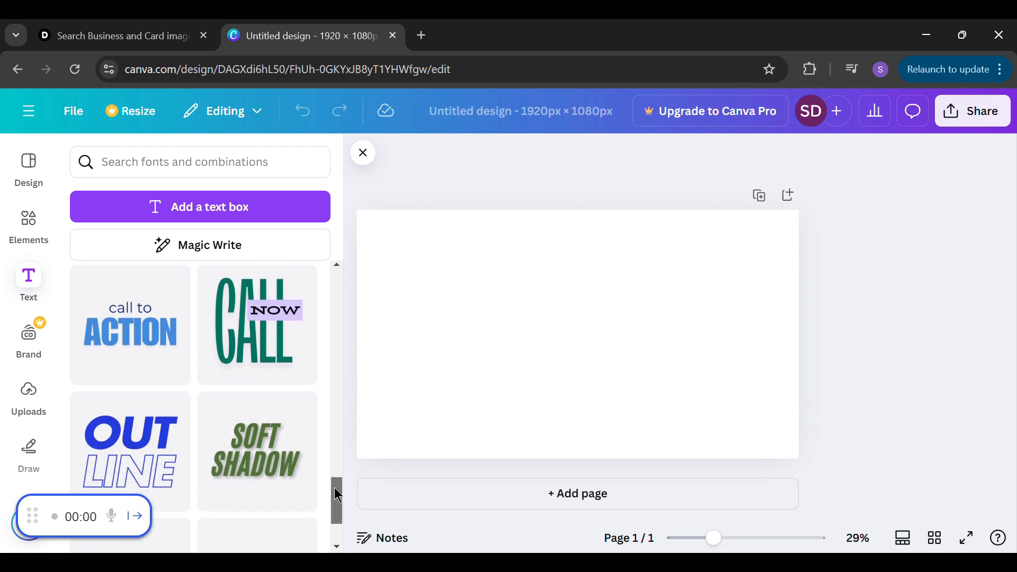
scroll(337, 498, down, 3)
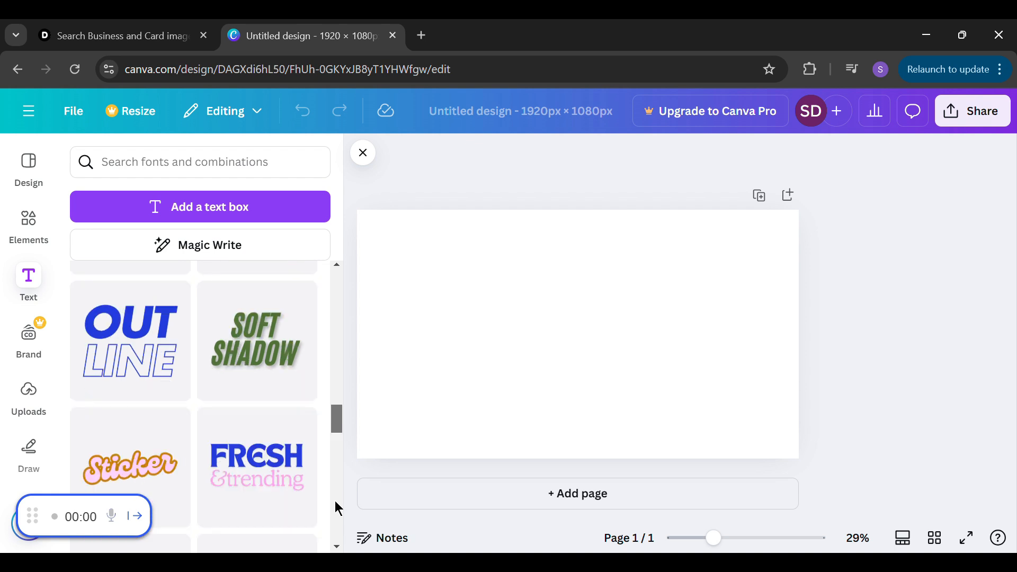
drag(337, 427, 345, 276)
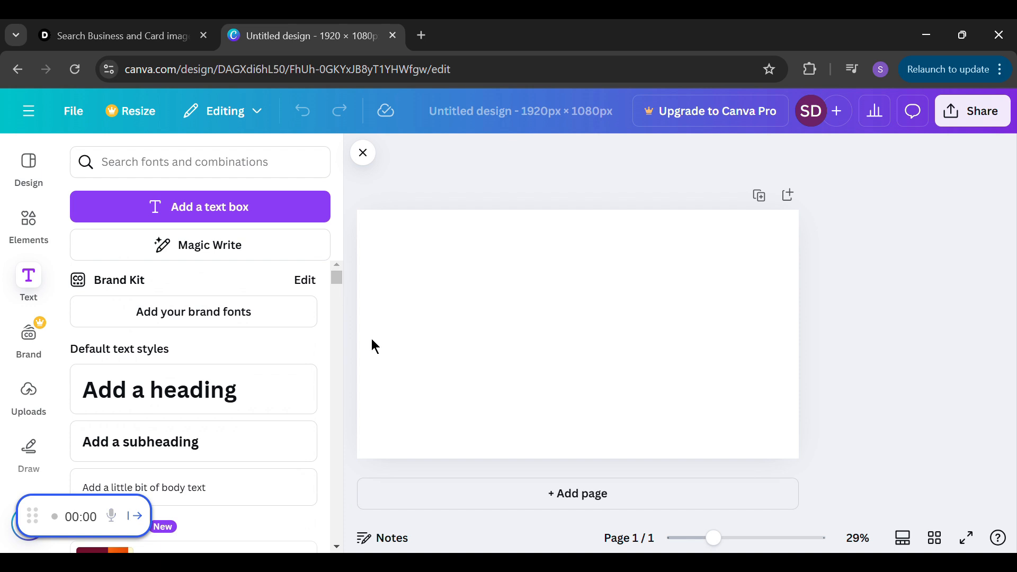
click(217, 408)
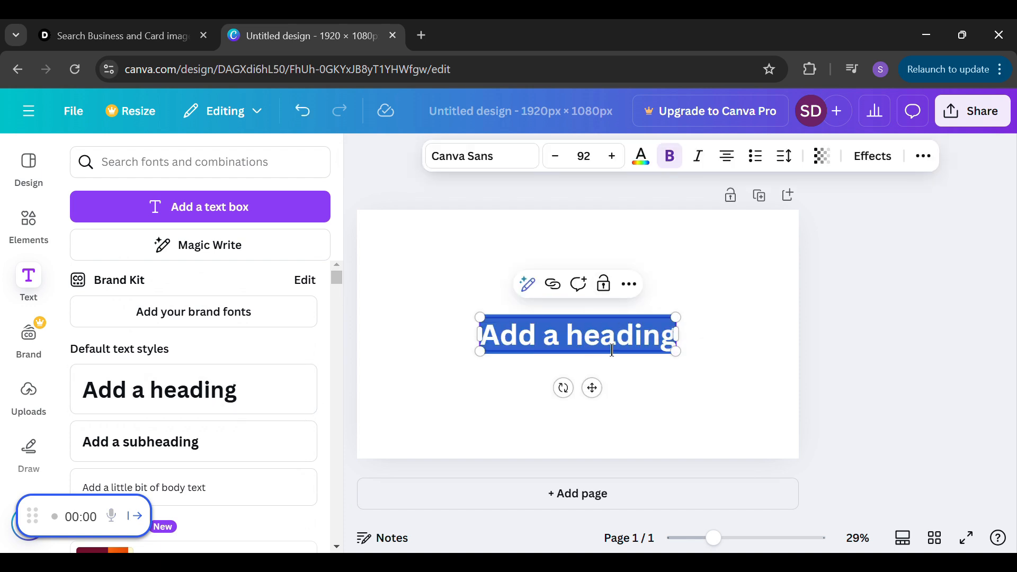
text(Random)
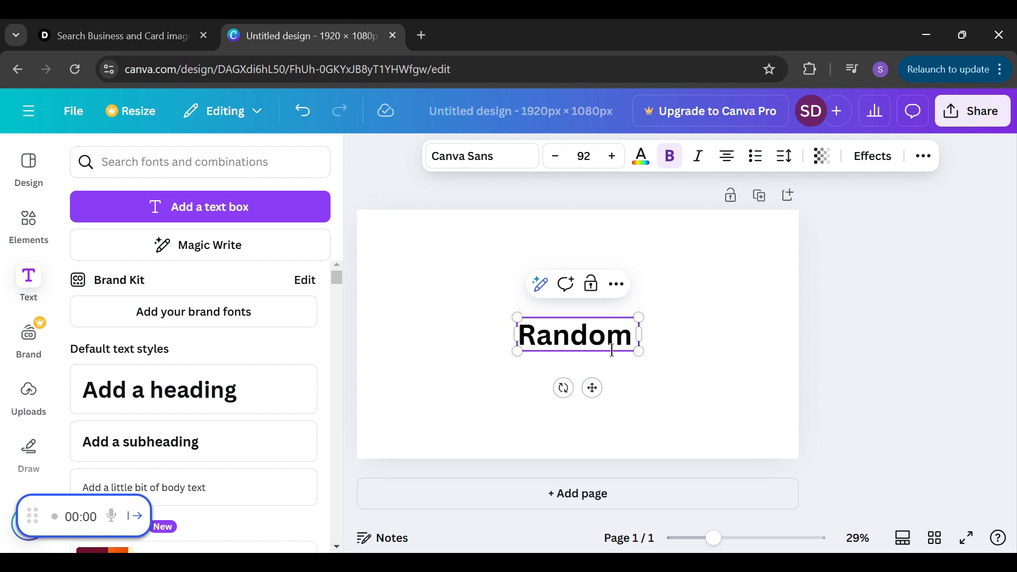
text( text)
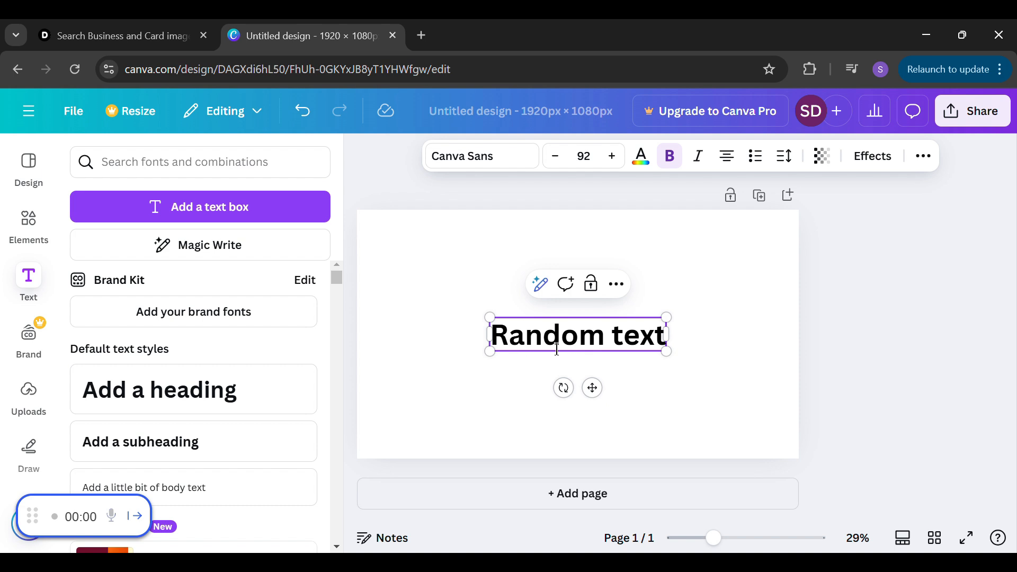
click(660, 395)
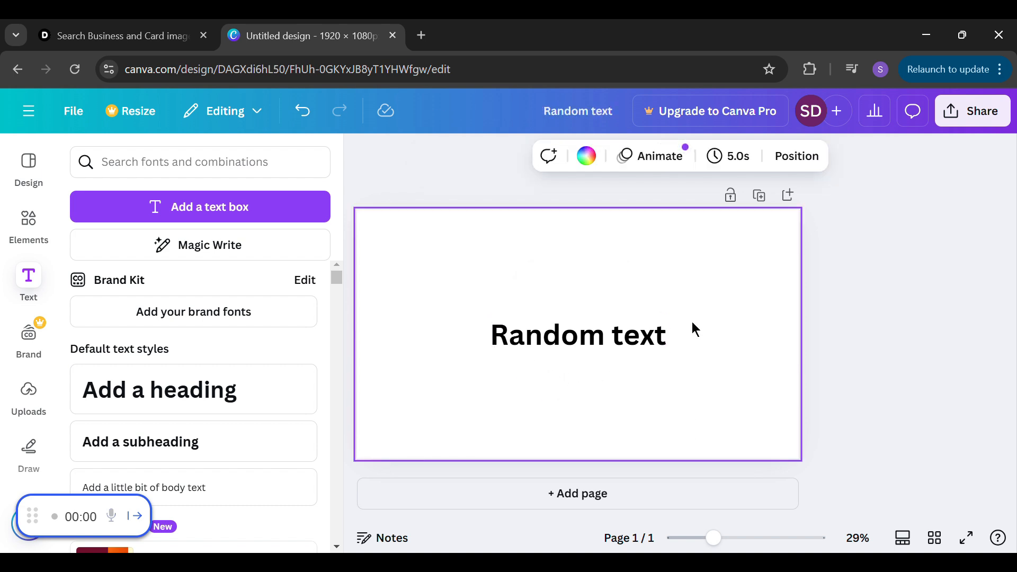
Change the colour of the whole "Random text" heading to pink from the default solid colours
click(498, 339)
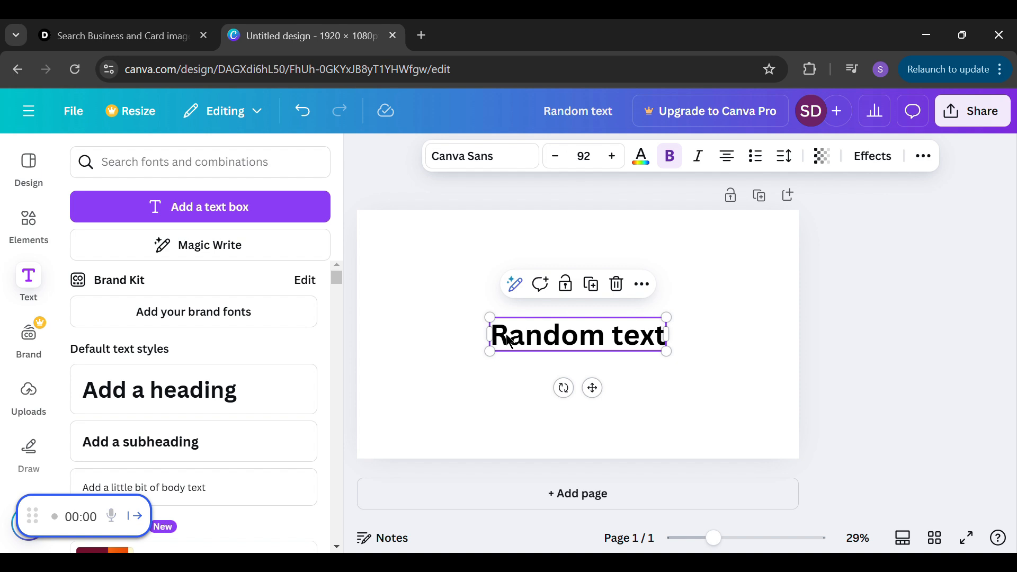
double_click(510, 340)
drag(622, 358, 638, 358)
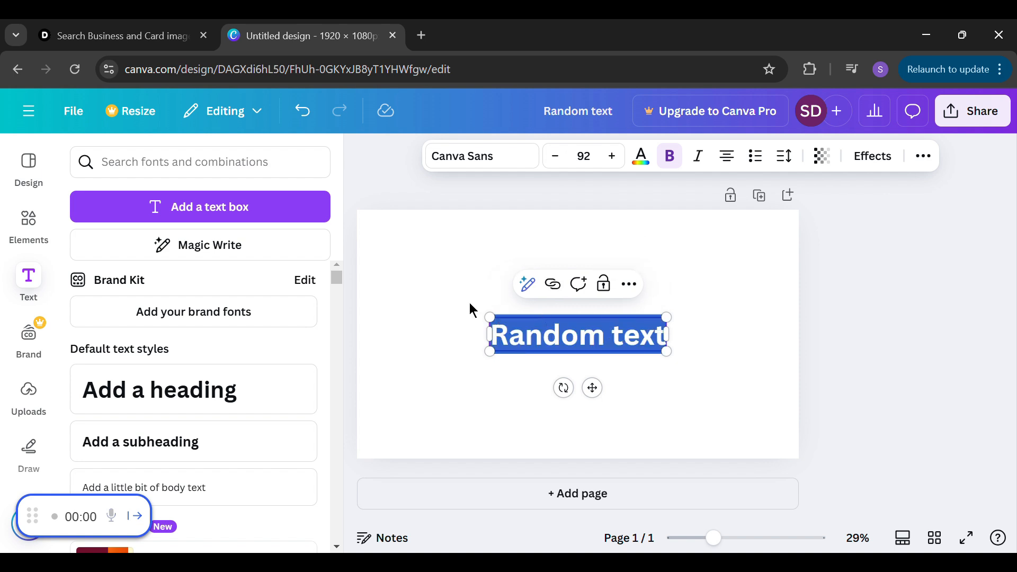
click(653, 176)
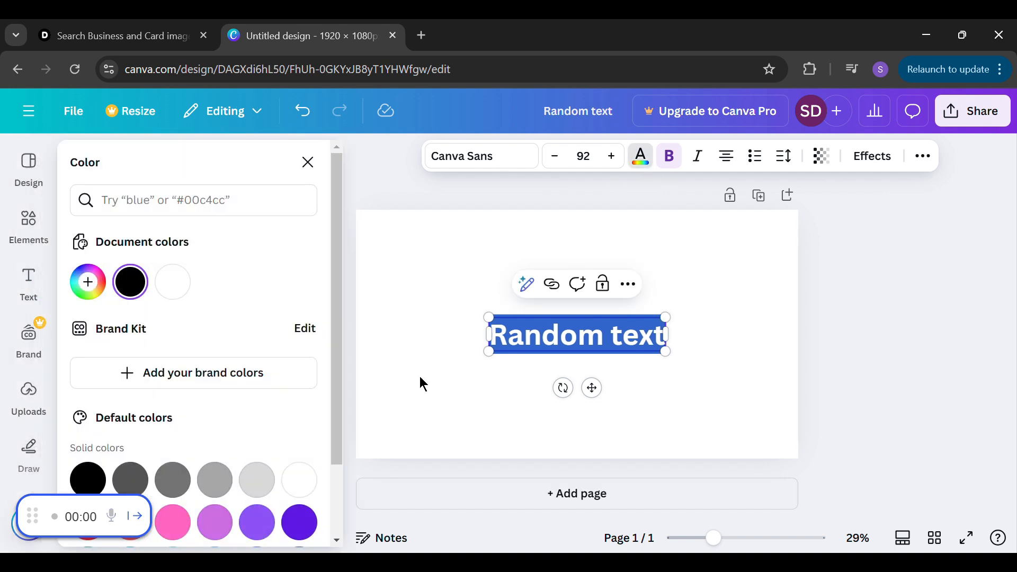
drag(335, 309, 330, 396)
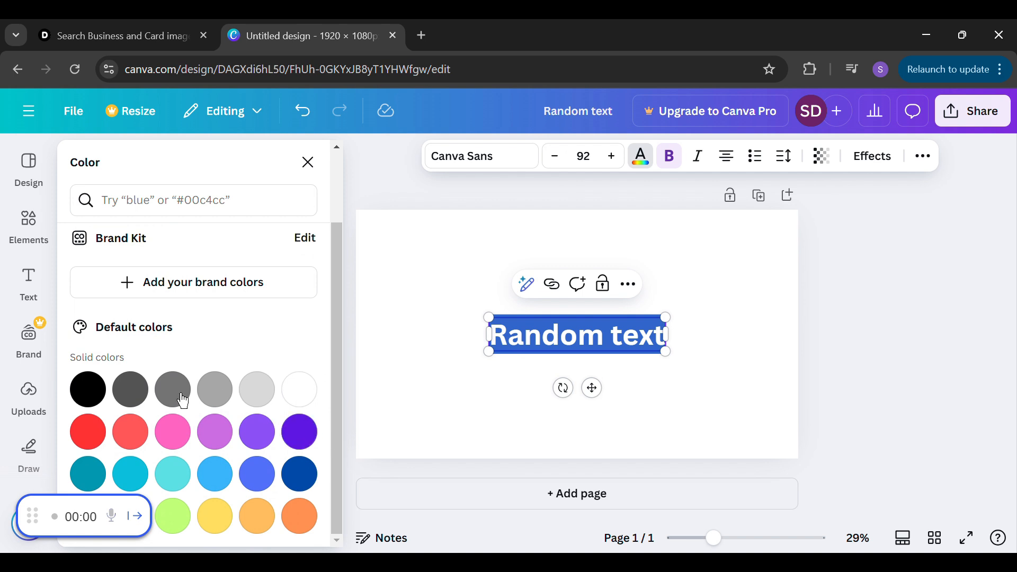
click(179, 443)
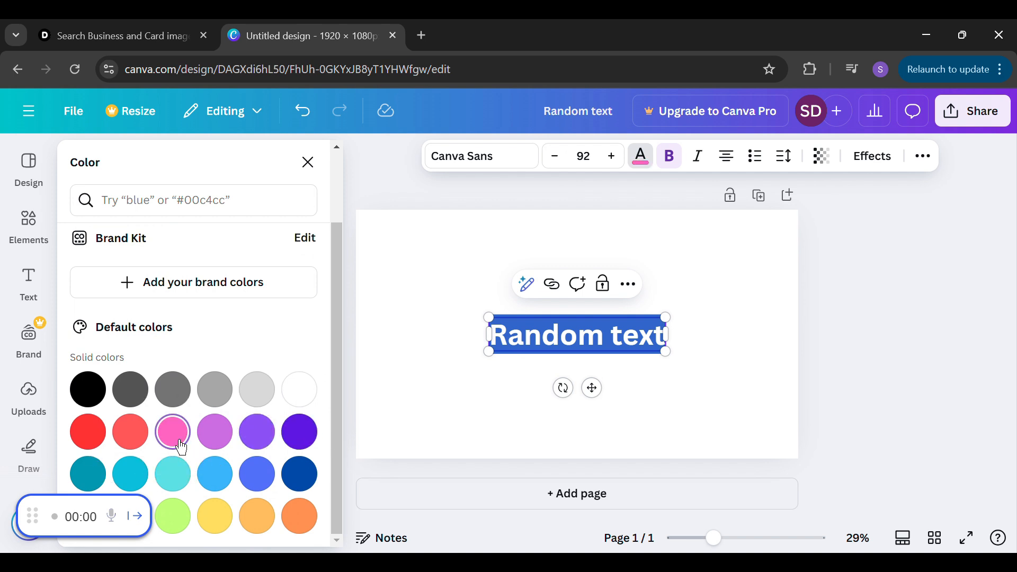
click(606, 339)
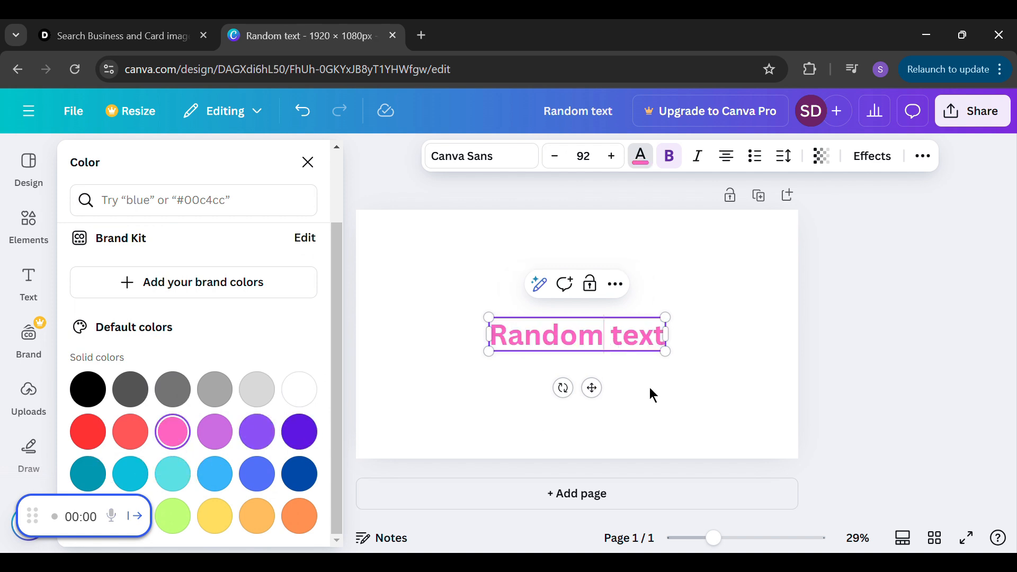
click(682, 402)
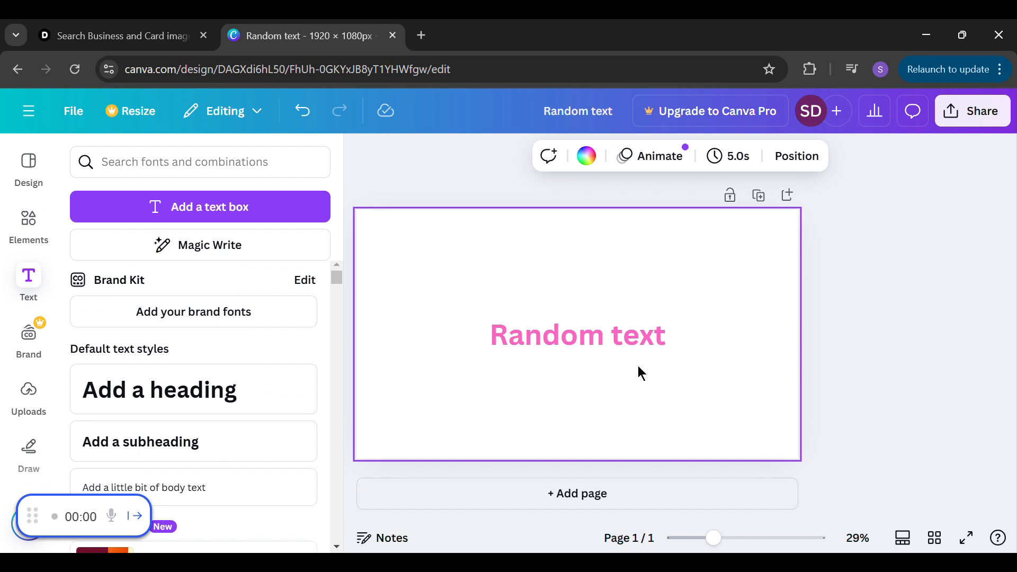
Set the font of the whole "Random text" heading to Porcelain from the recently used fonts
click(526, 341)
click(526, 341)
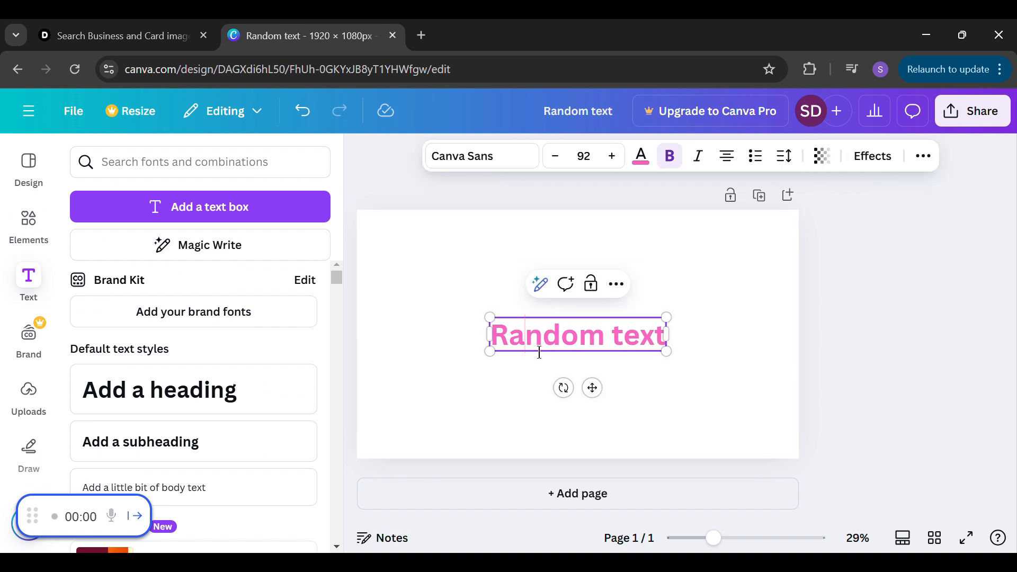
key(ctrl+a)
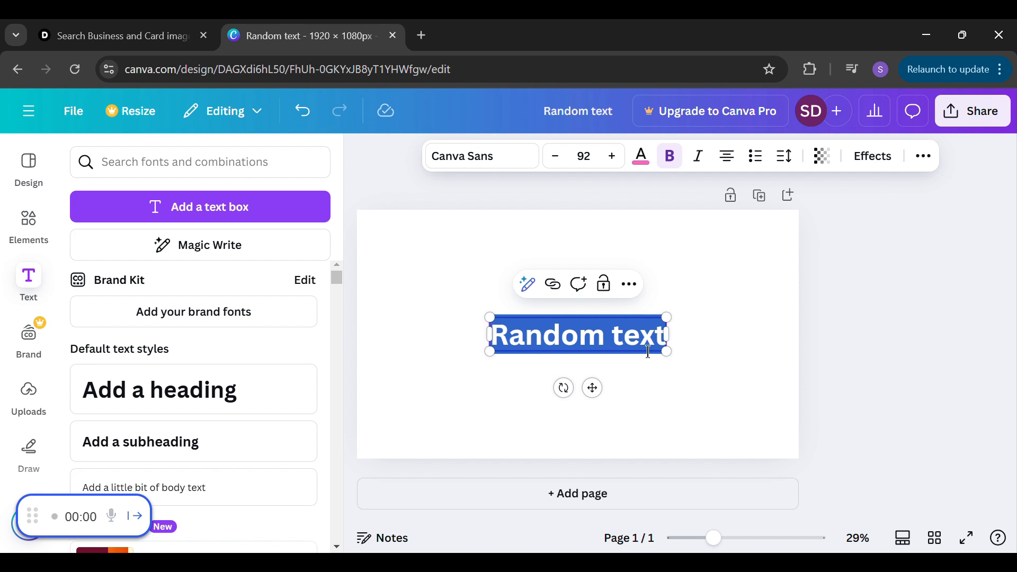
click(516, 167)
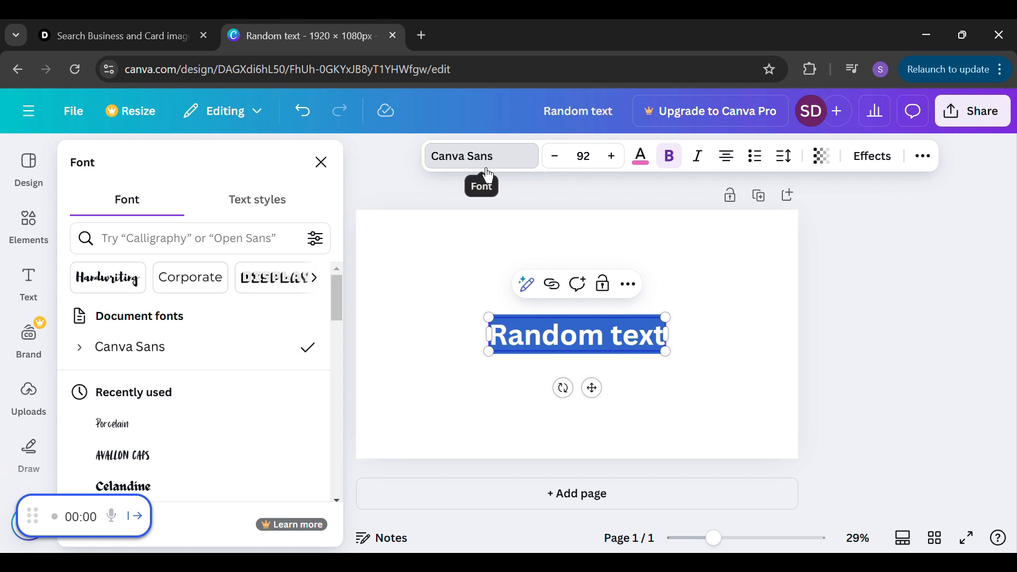
scroll(343, 299, down, 1)
scroll(342, 300, up, 1)
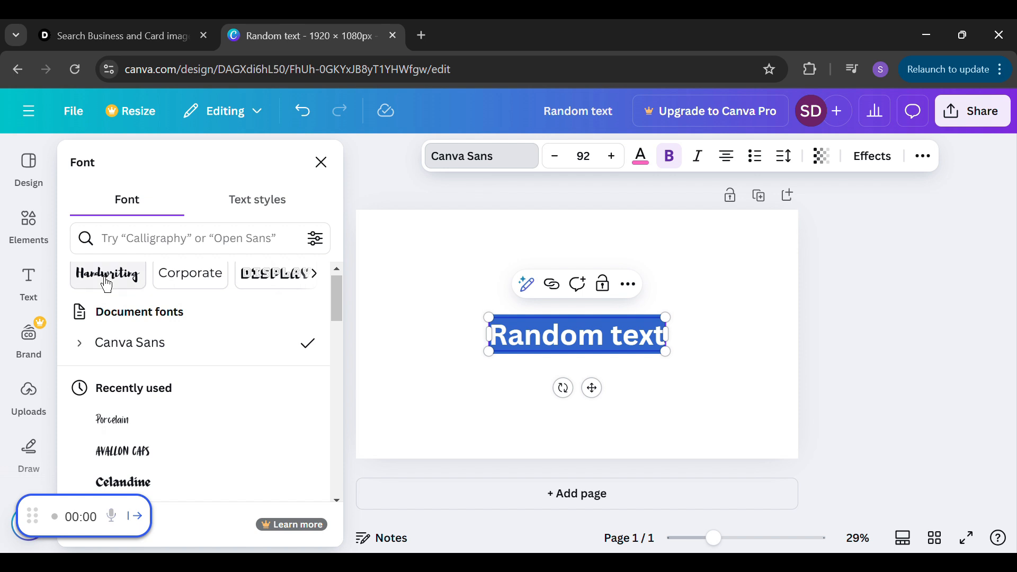
click(164, 438)
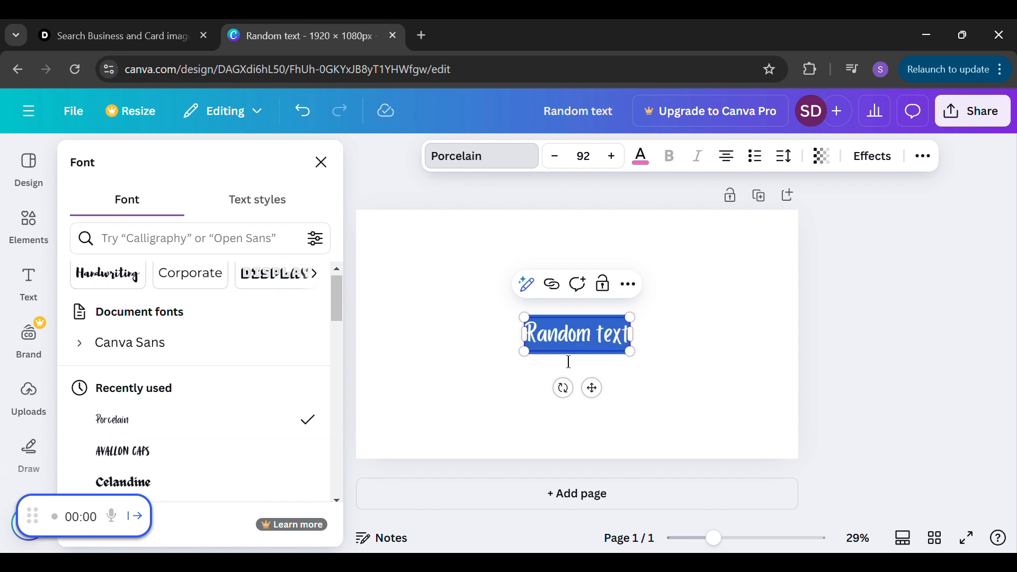
key(Escape)
click(665, 348)
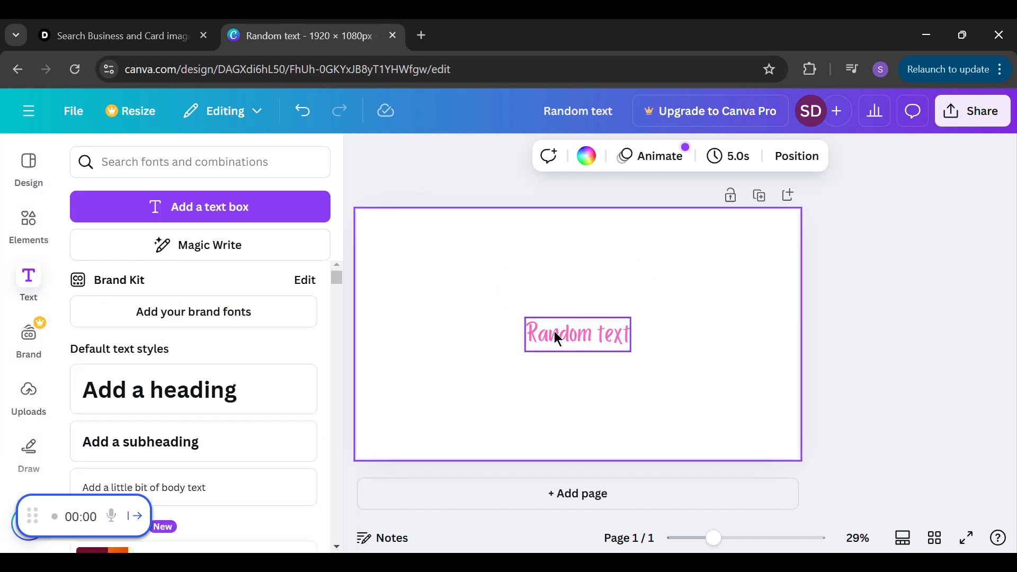
Browse the Handwriting font category and apply the Apricots font to the whole "Random text" heading
click(554, 331)
click(567, 344)
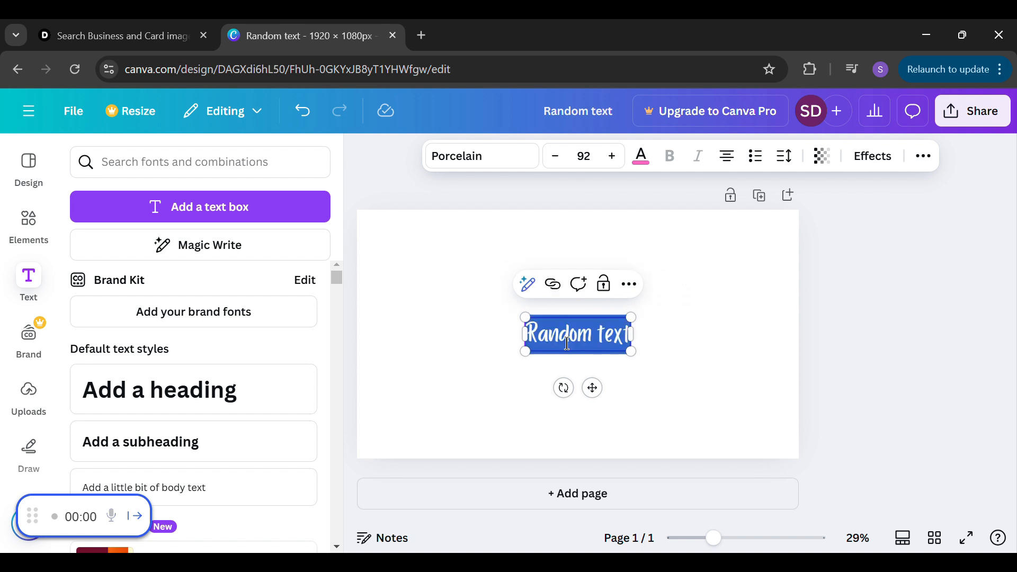
click(503, 165)
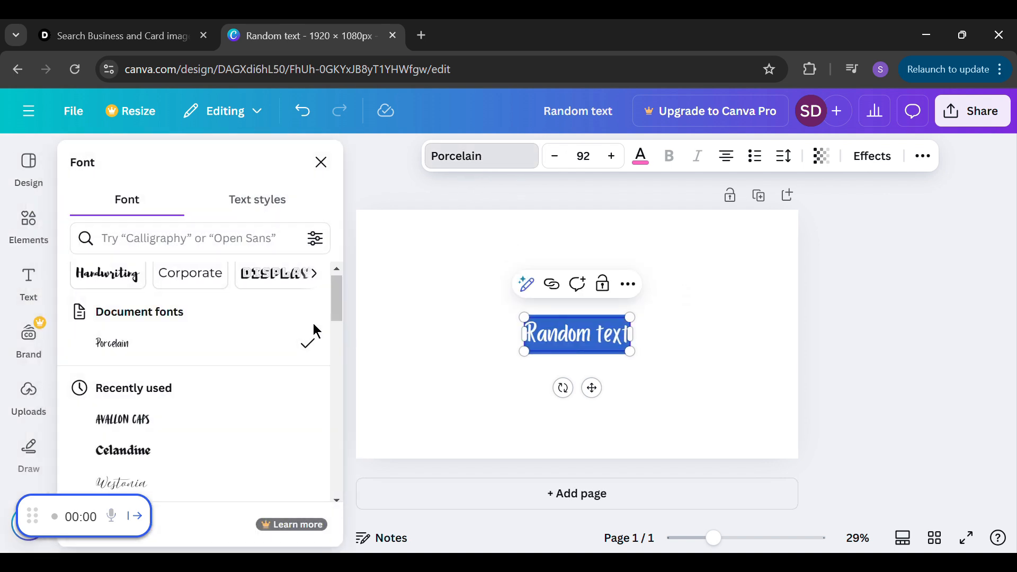
scroll(330, 322, down, 3)
drag(329, 331, 341, 307)
click(128, 283)
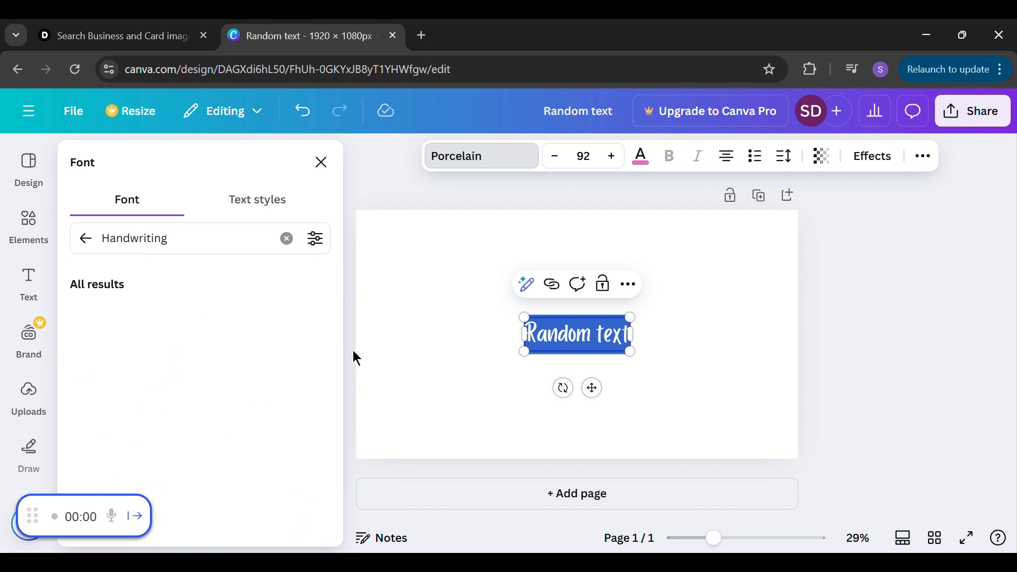
drag(339, 287, 339, 323)
click(154, 381)
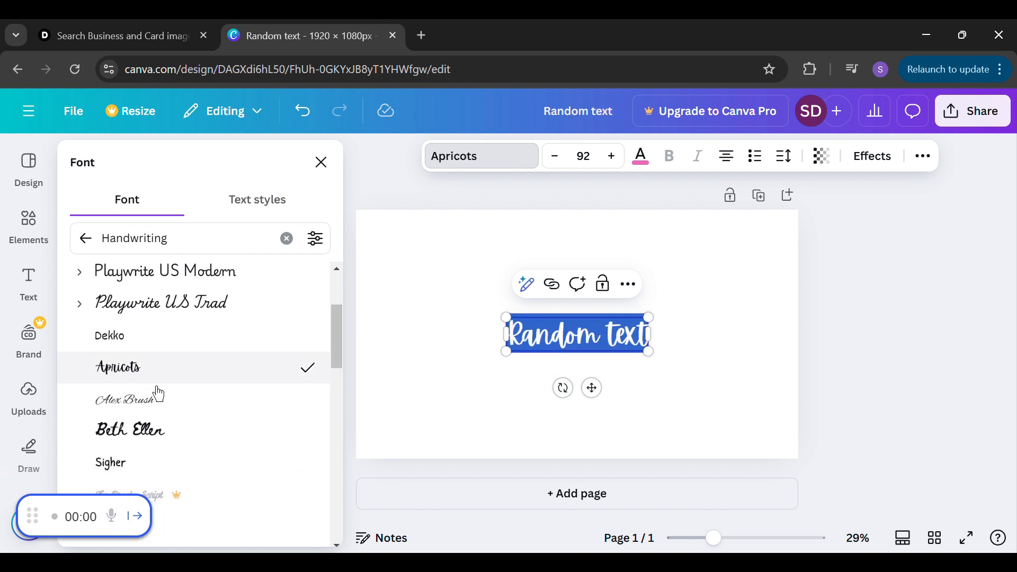
click(628, 344)
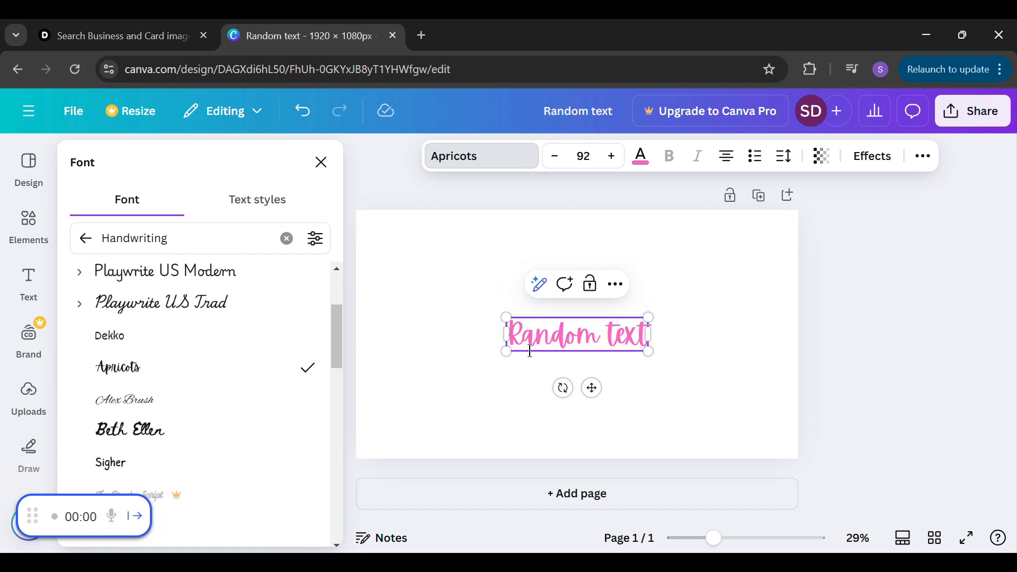
click(722, 346)
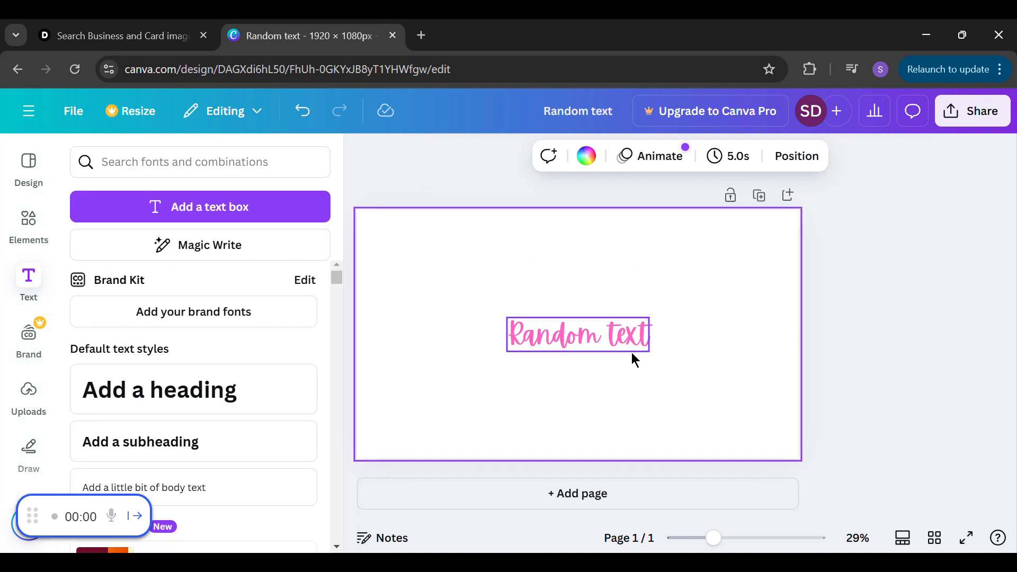
Try left and justified alignment on the "Random text" heading and leave it right-aligned
click(517, 340)
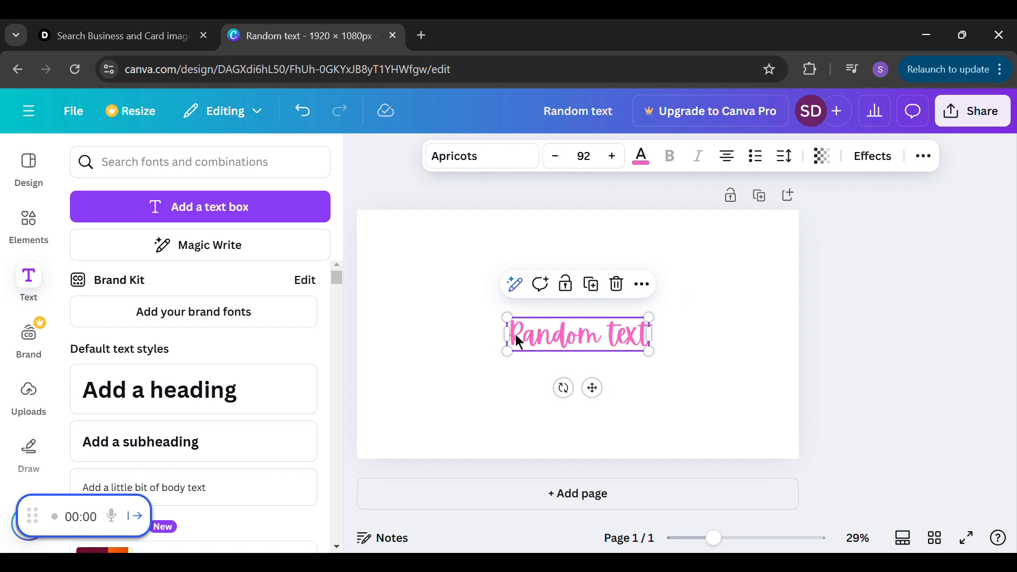
click(692, 348)
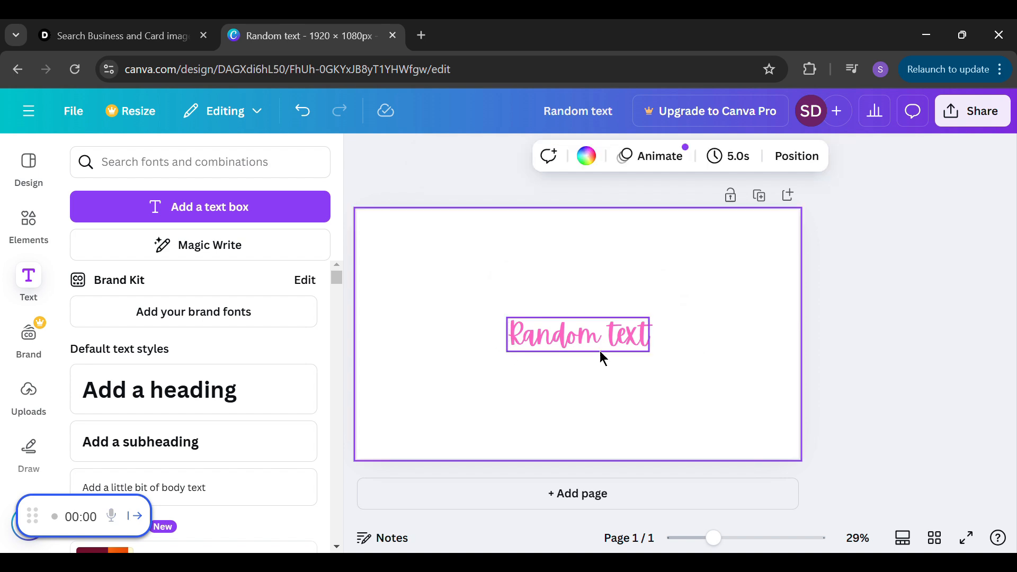
click(534, 349)
double_click(538, 351)
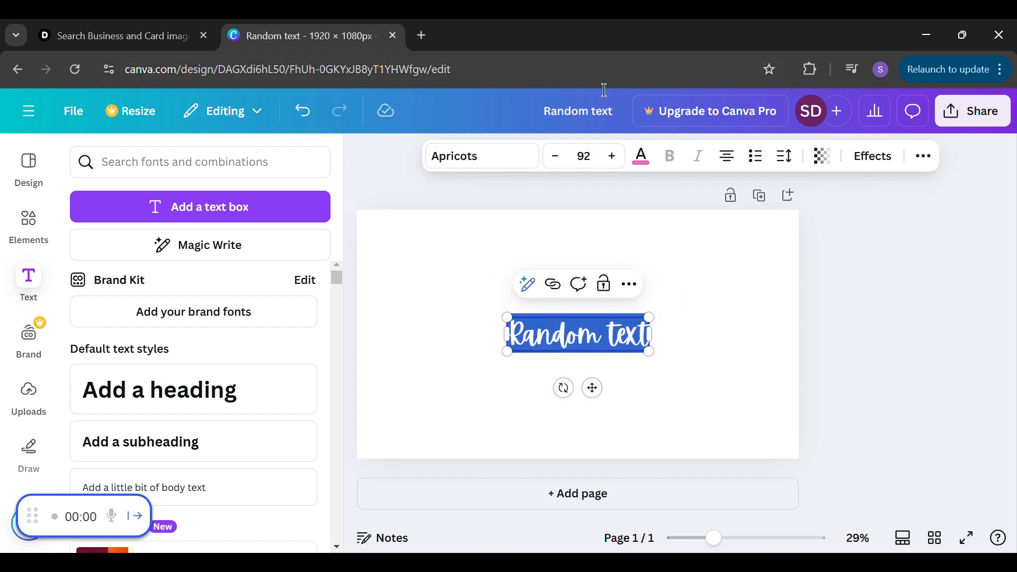
key(Escape)
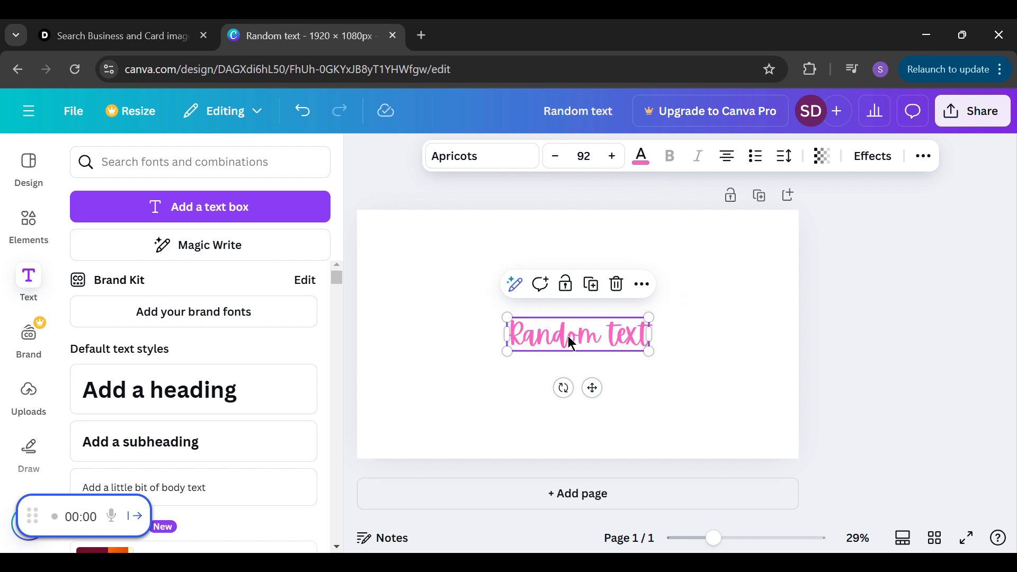
click(735, 170)
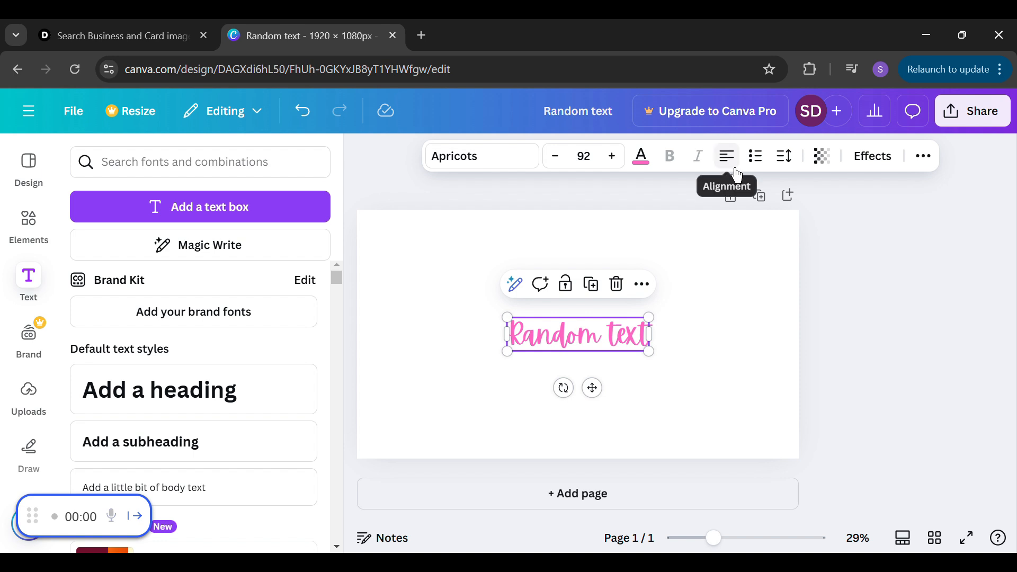
click(737, 174)
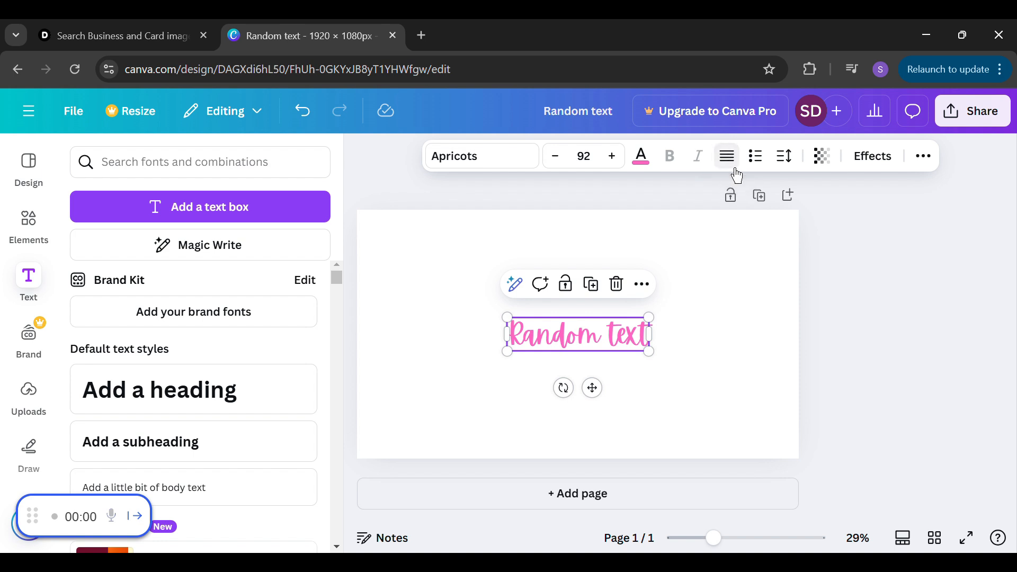
click(736, 175)
click(724, 325)
Try bulleted list formatting on the "Random text" heading and remove the list formatting again
click(562, 339)
click(770, 165)
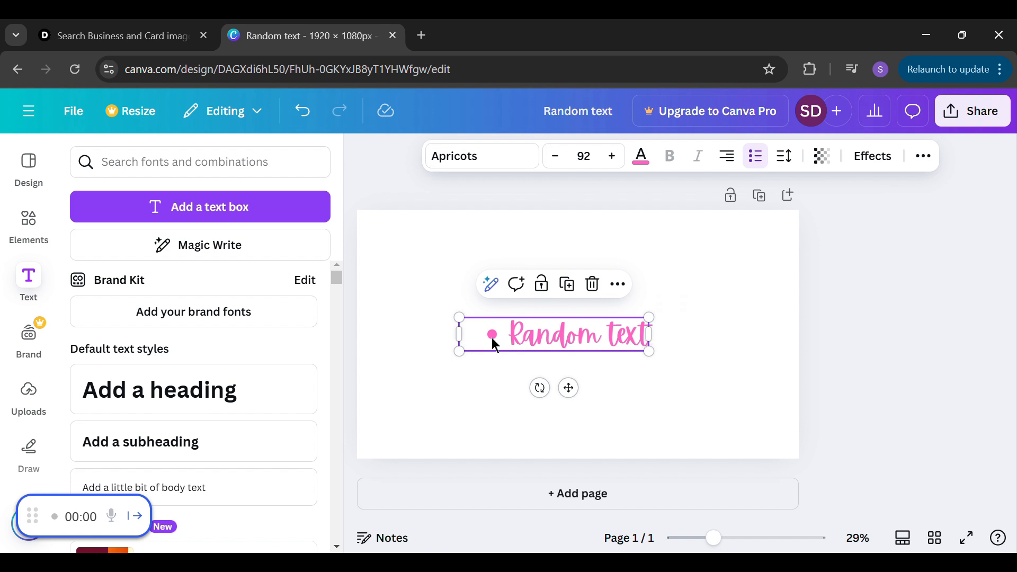
click(765, 167)
click(767, 164)
click(696, 338)
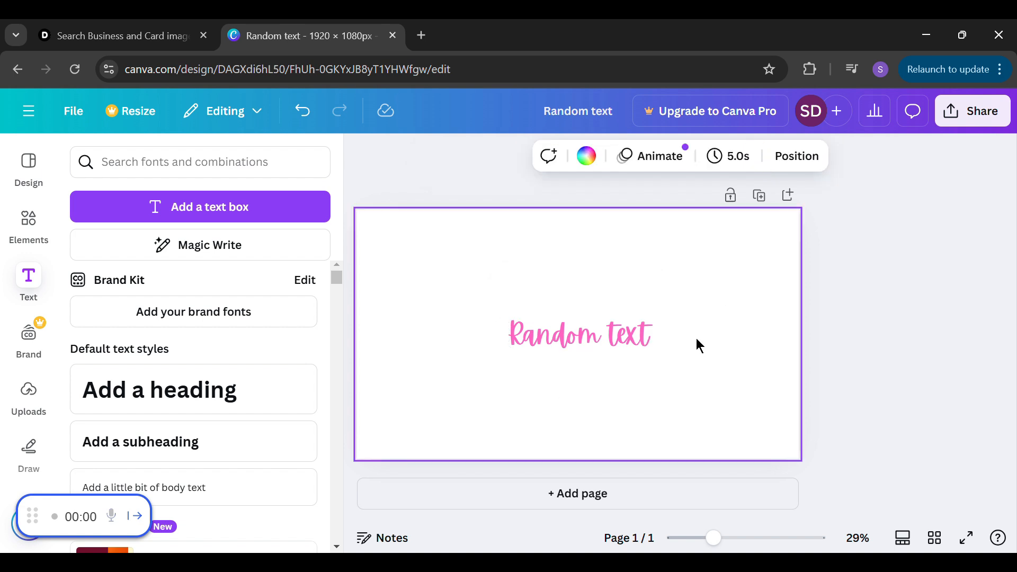
Try the transparency setting on the "Random text" heading and leave it at 100
click(517, 345)
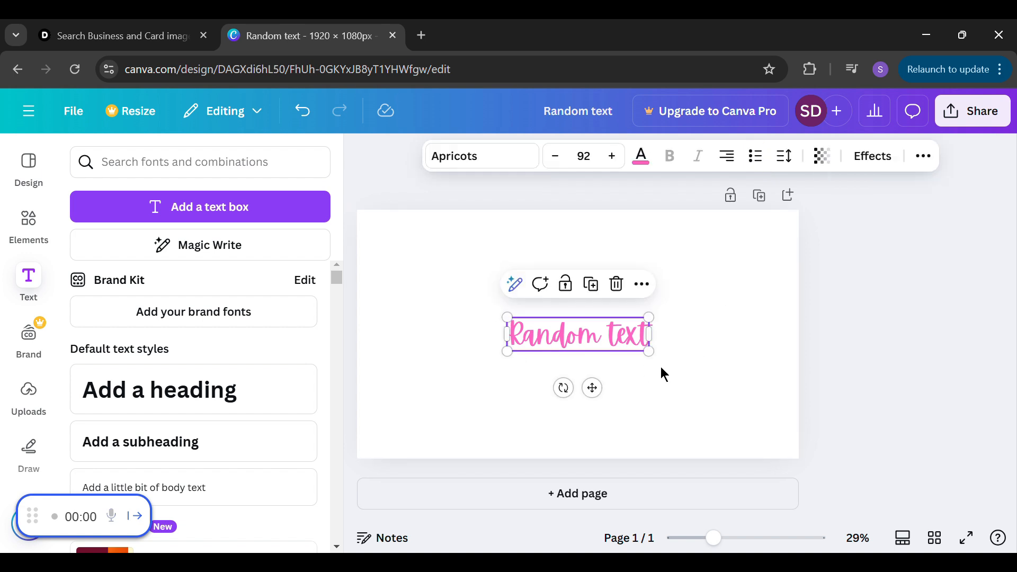
click(826, 167)
drag(863, 225, 881, 238)
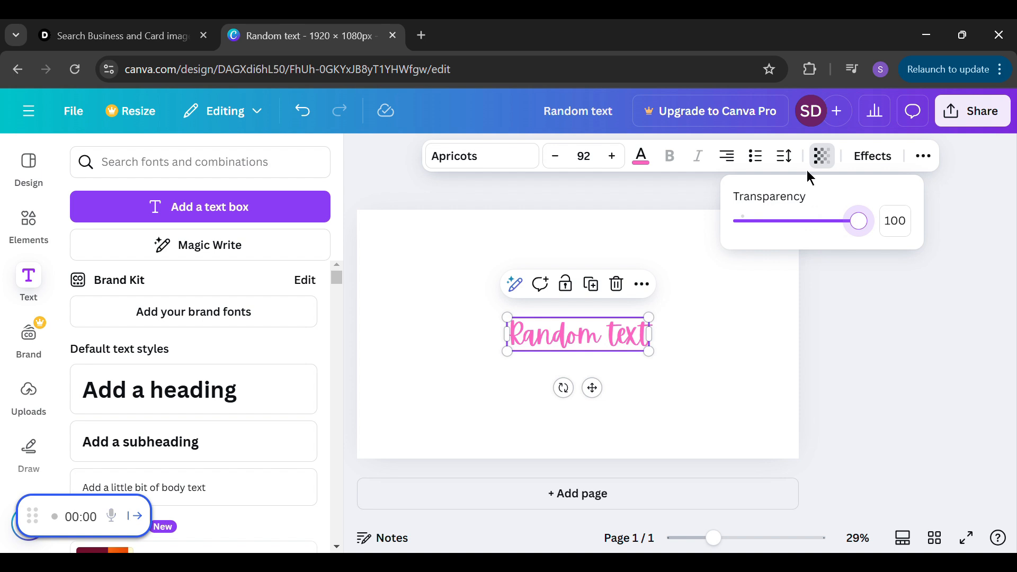
Try the Glitch, Hollow, Splice and Outline text effects on the "Random text" heading
click(884, 164)
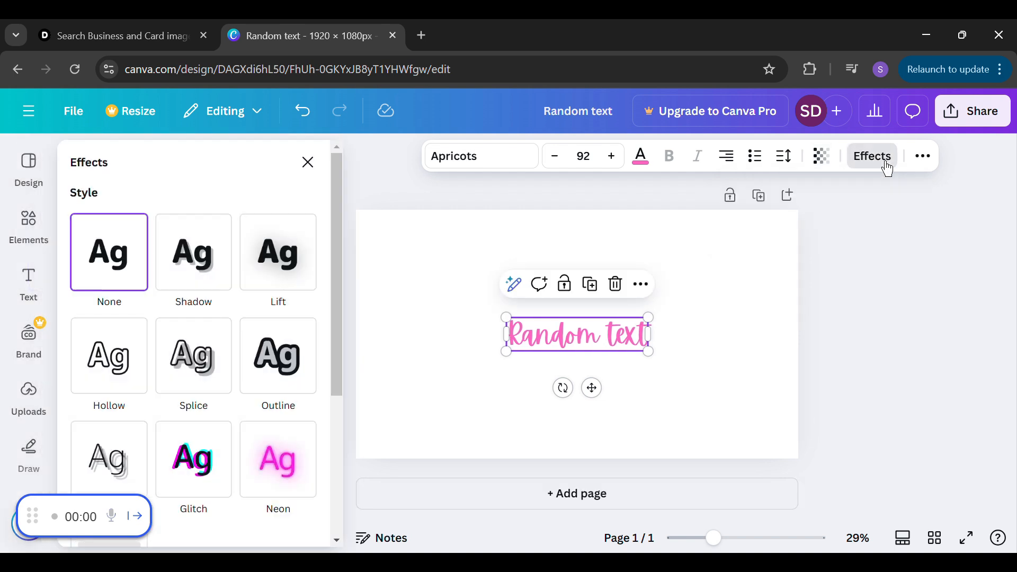
drag(342, 261, 326, 314)
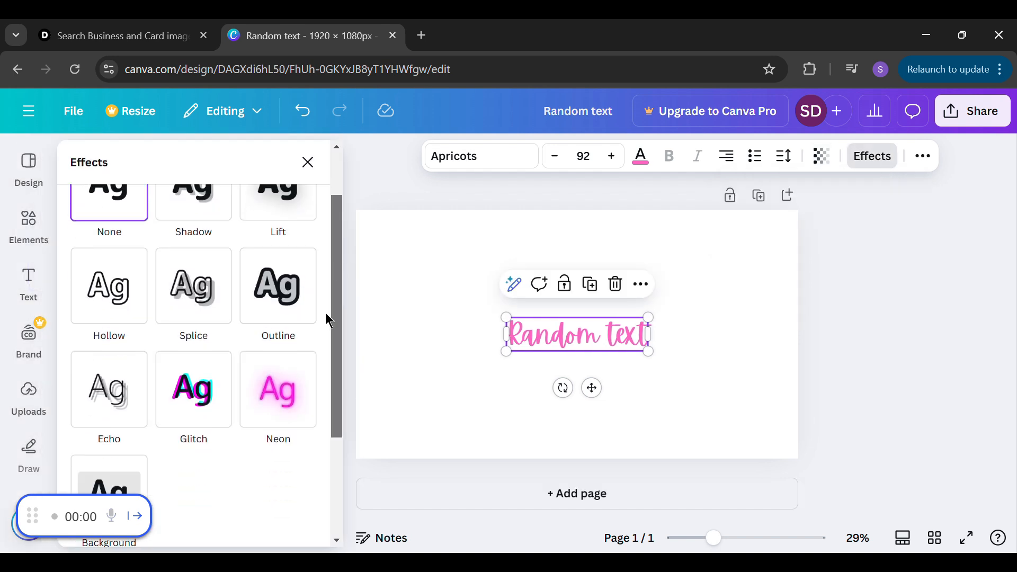
scroll(325, 313, down, 1)
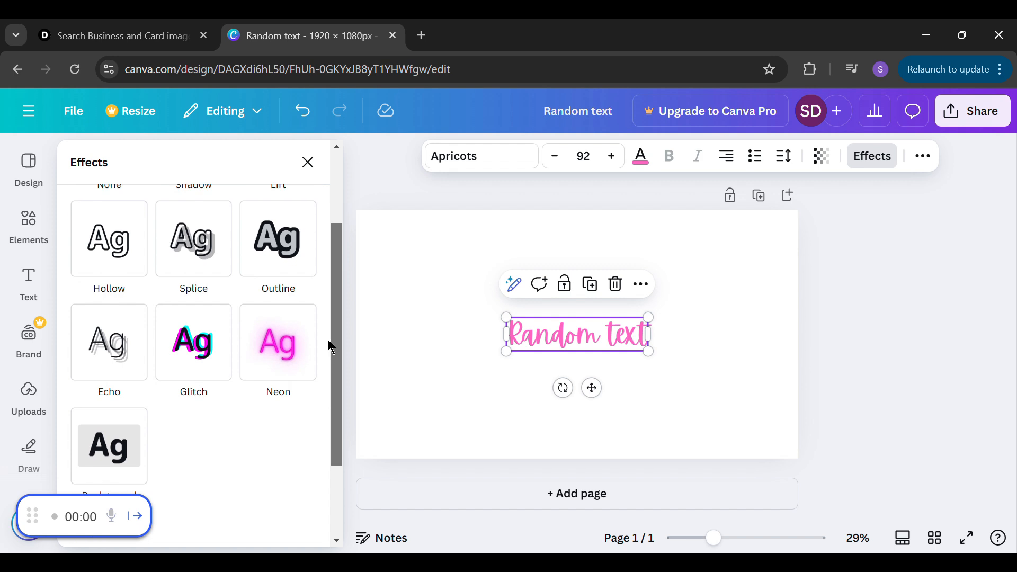
click(230, 340)
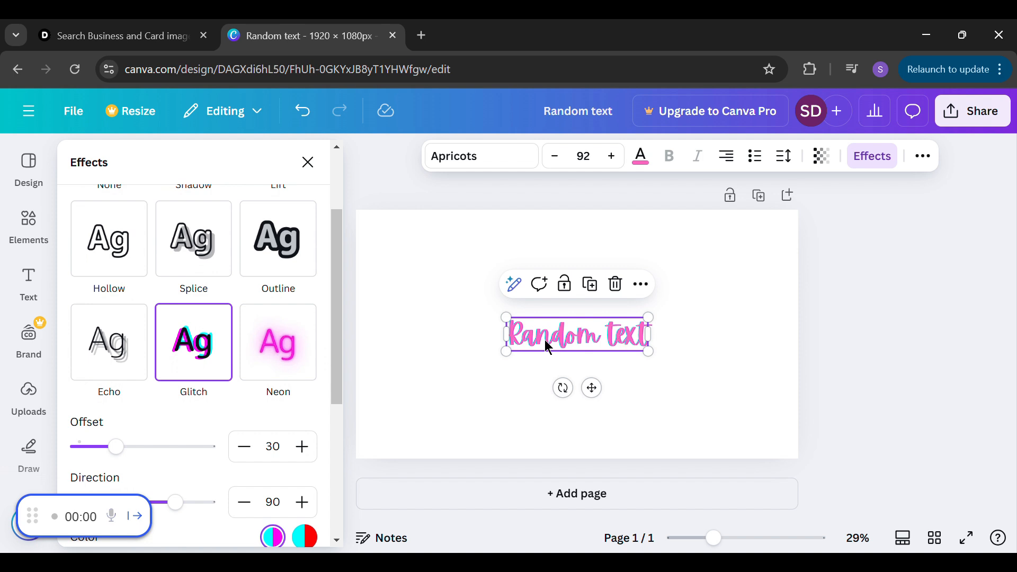
click(132, 280)
click(213, 270)
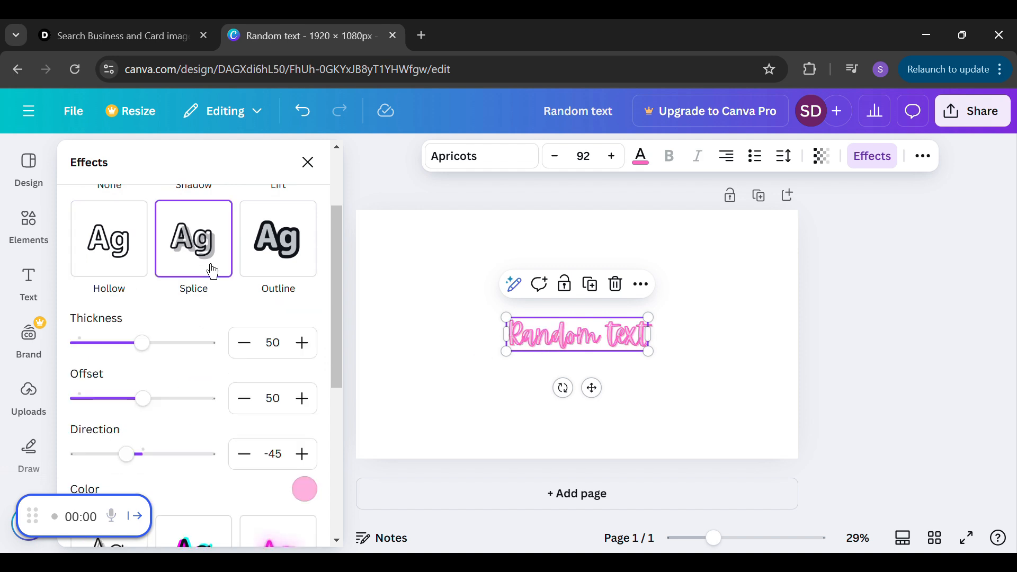
click(286, 260)
Try the Curve shape effect on the "Random text" heading and set the shape back to None
drag(334, 268, 332, 370)
click(232, 503)
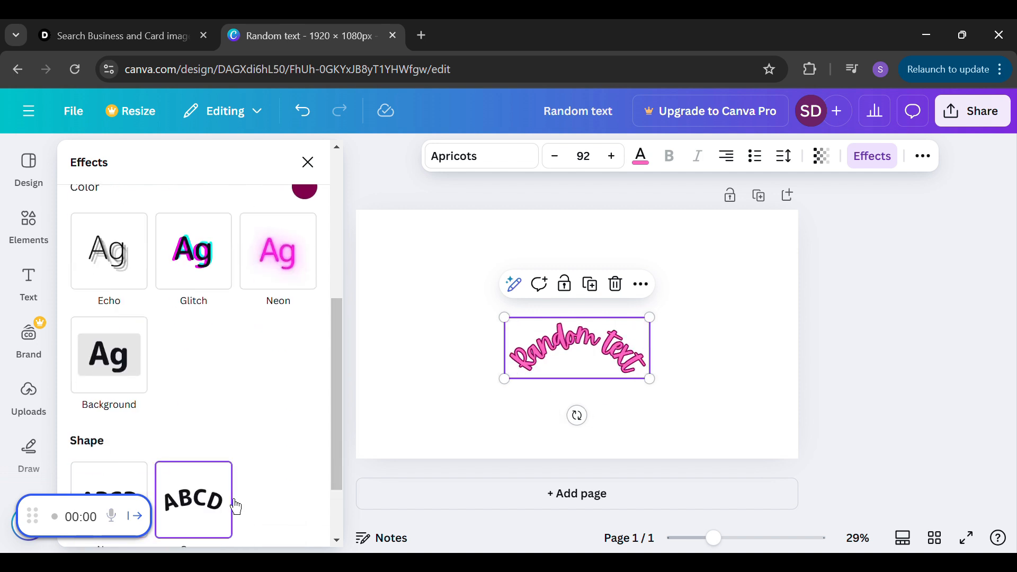
scroll(332, 402, down, 2)
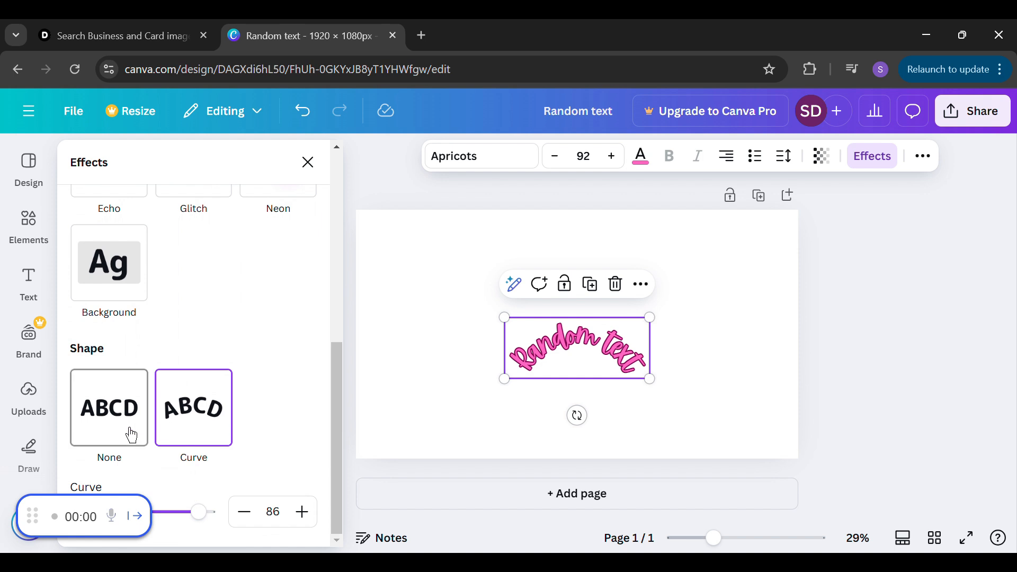
click(125, 428)
click(218, 476)
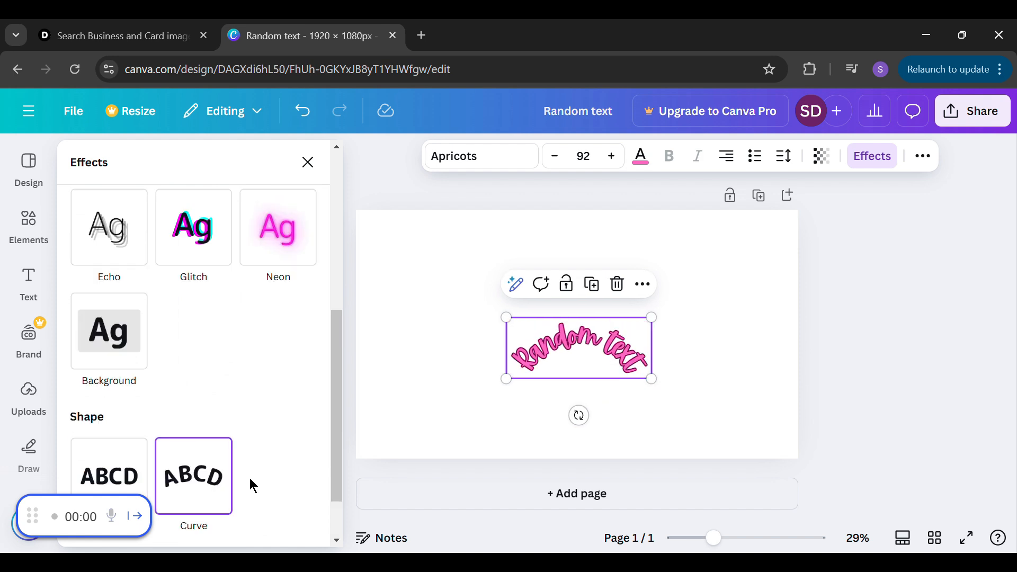
scroll(333, 434, down, 1)
scroll(328, 445, down, 2)
click(122, 418)
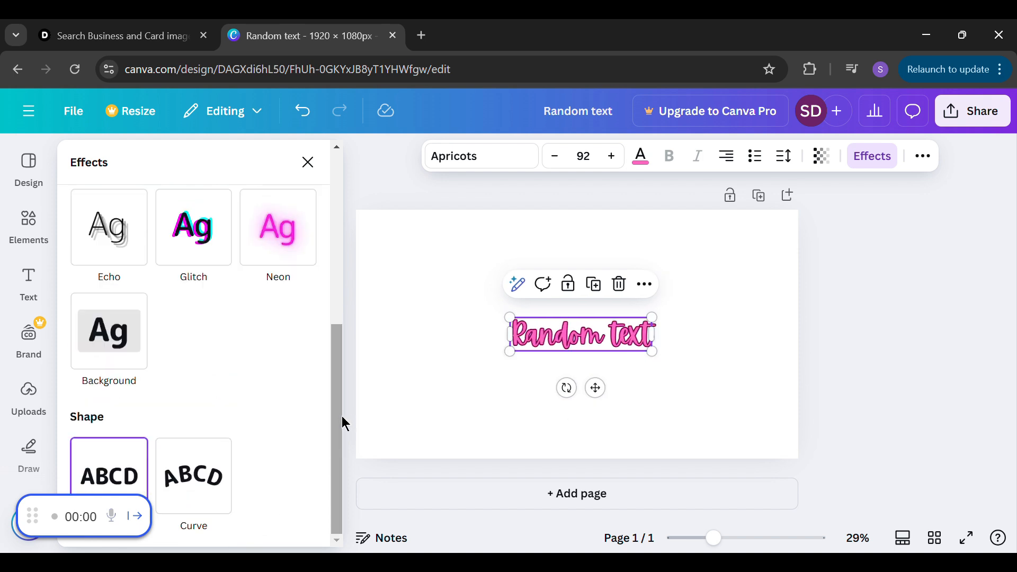
Try the Neon, None and Splice effects on the heading and finish with the Outline effect
drag(339, 424, 340, 249)
click(299, 387)
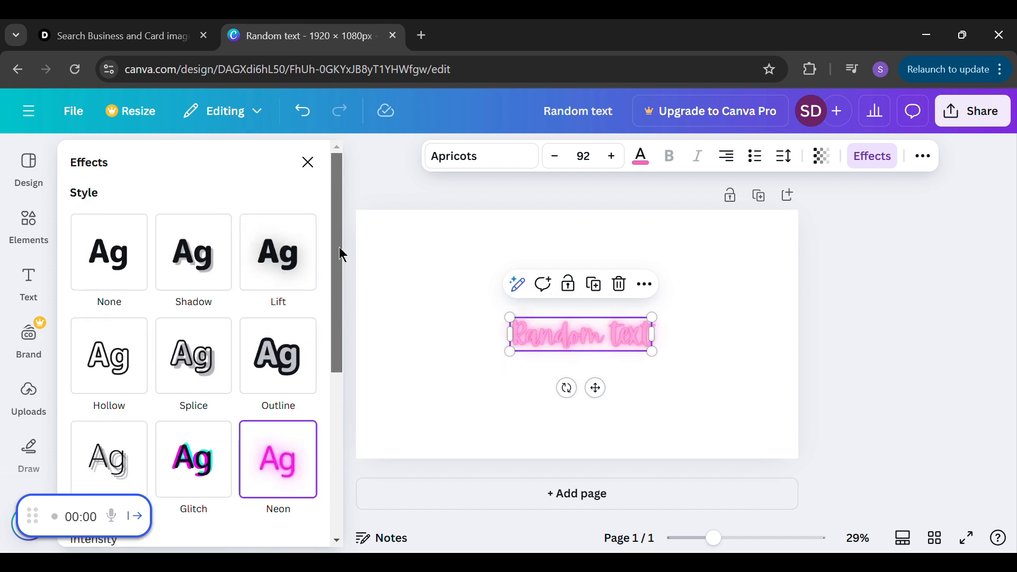
click(116, 280)
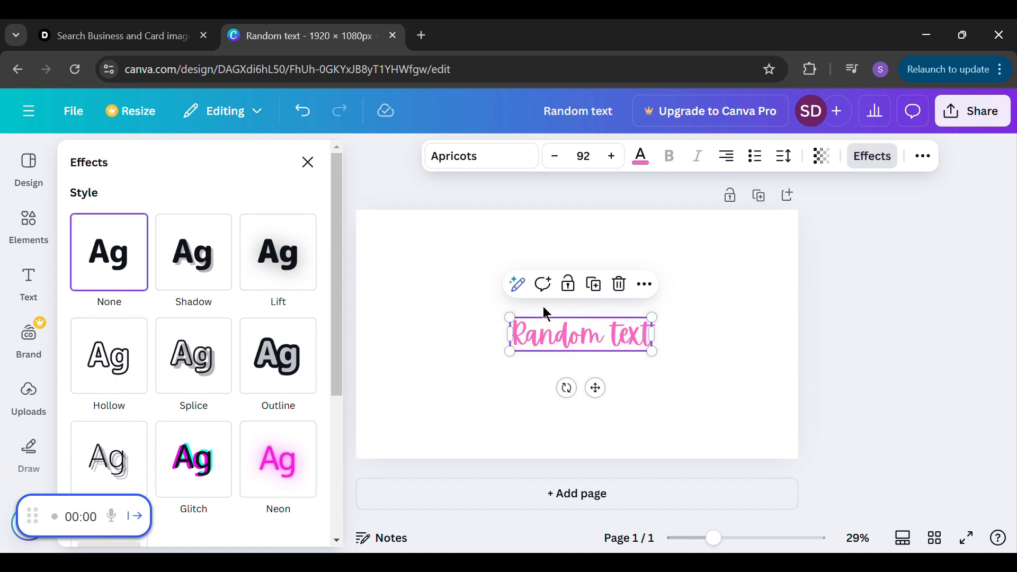
click(212, 384)
click(265, 395)
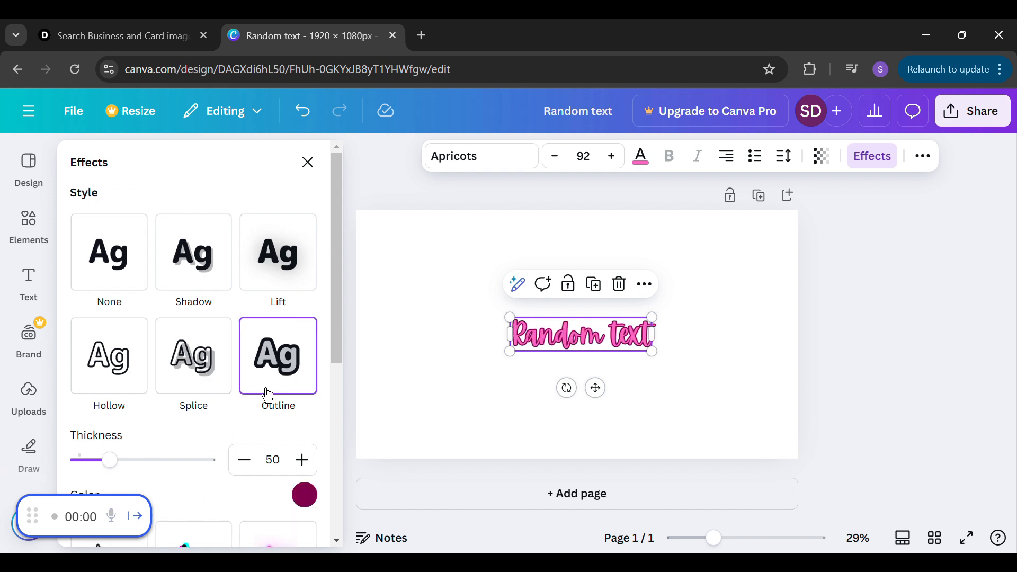
click(727, 396)
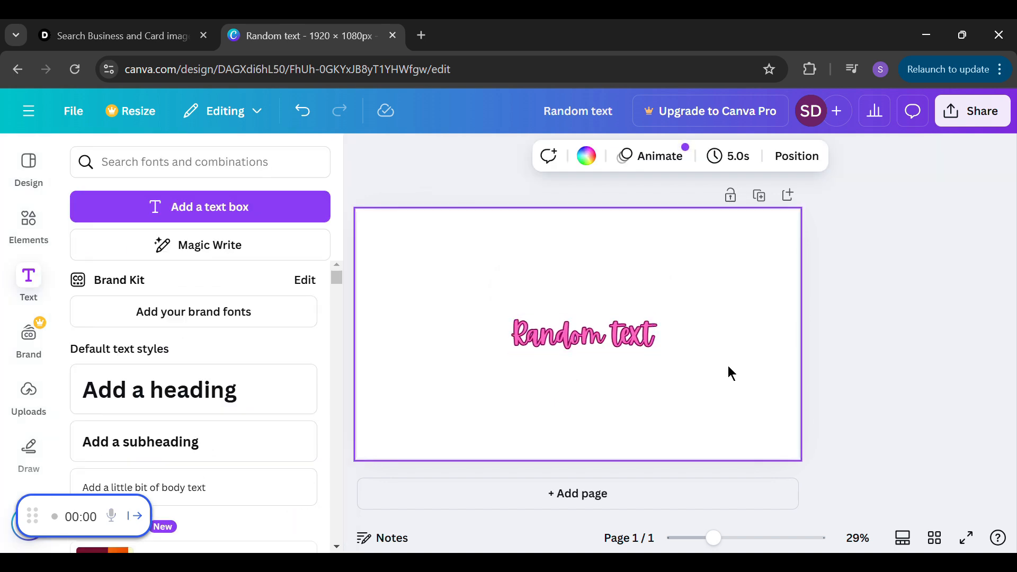
Move the "Random text" heading straight up to the upper part of the page
click(591, 319)
drag(591, 319, 603, 264)
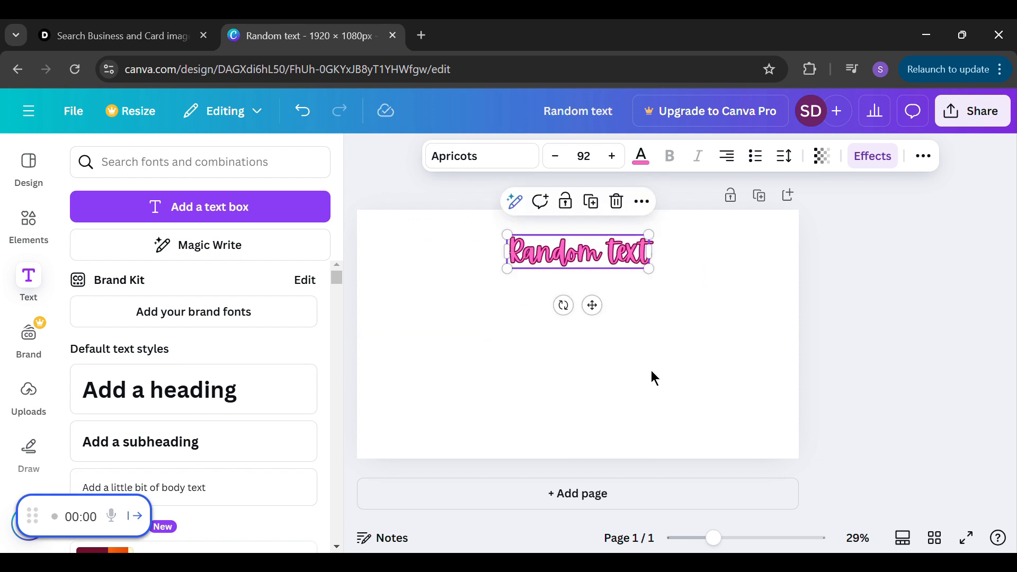
click(671, 374)
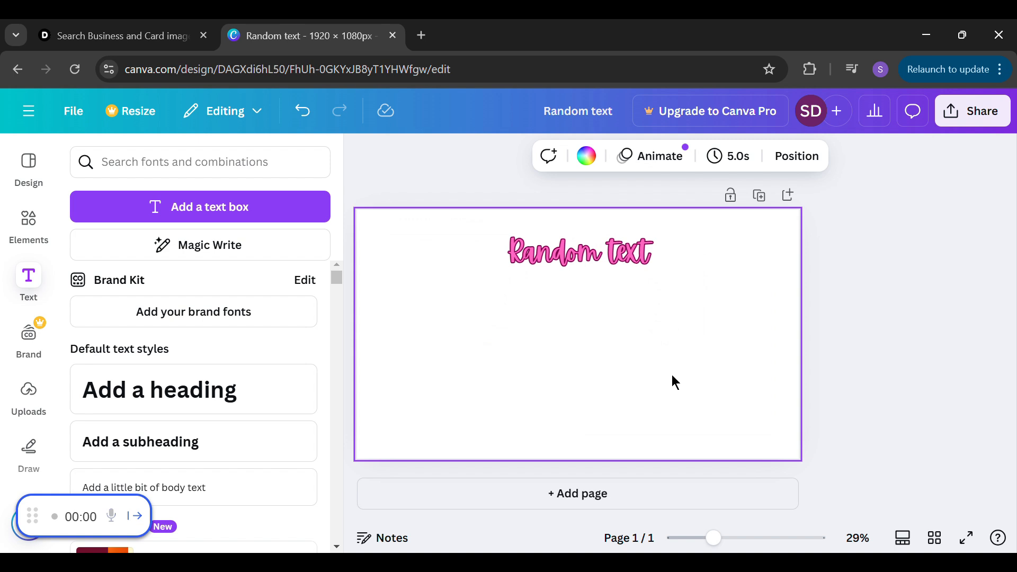
Try uppercase formatting on the "Random text" heading and restore its original letter case
click(627, 254)
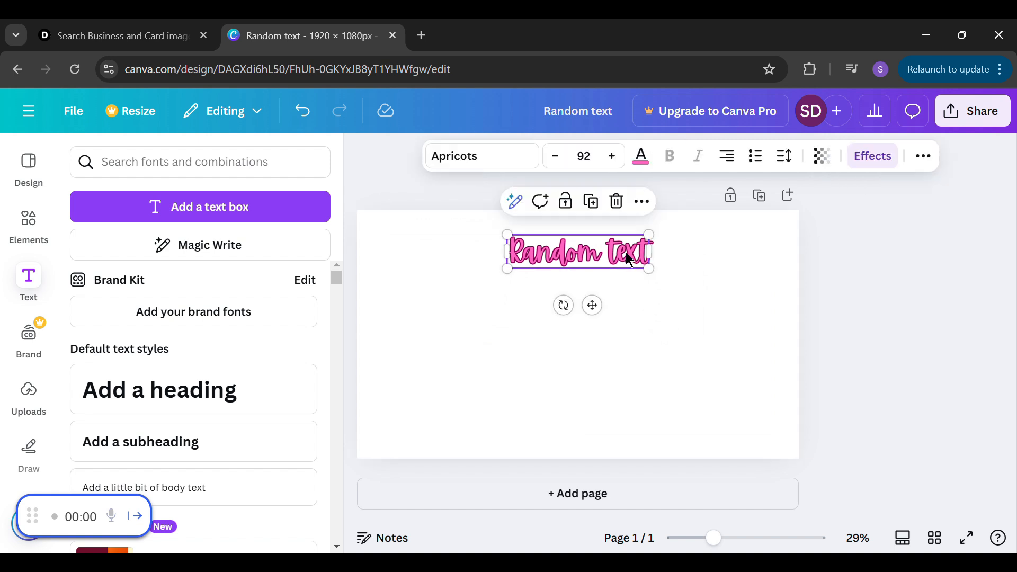
click(924, 157)
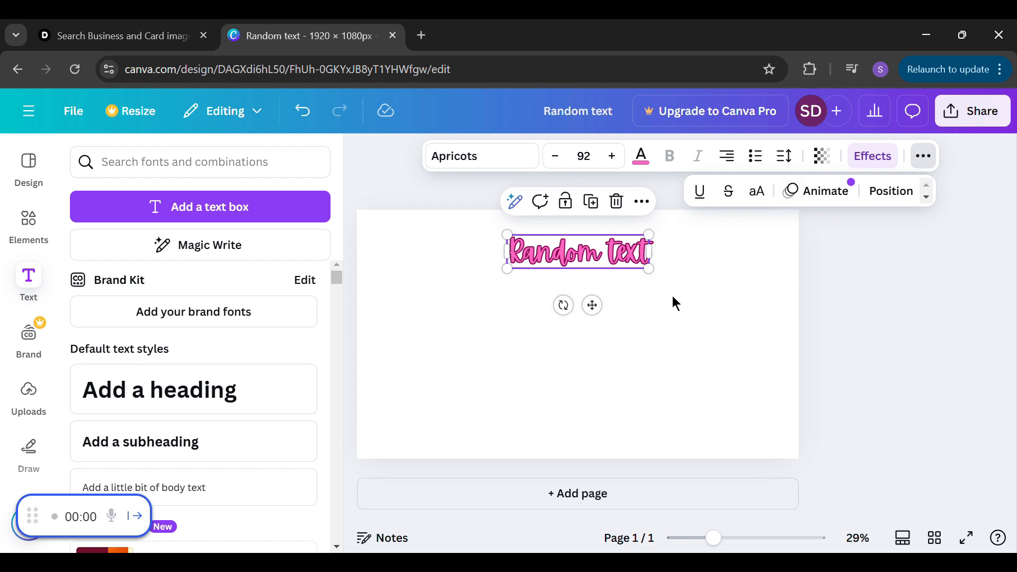
click(670, 296)
click(571, 260)
click(927, 172)
click(757, 192)
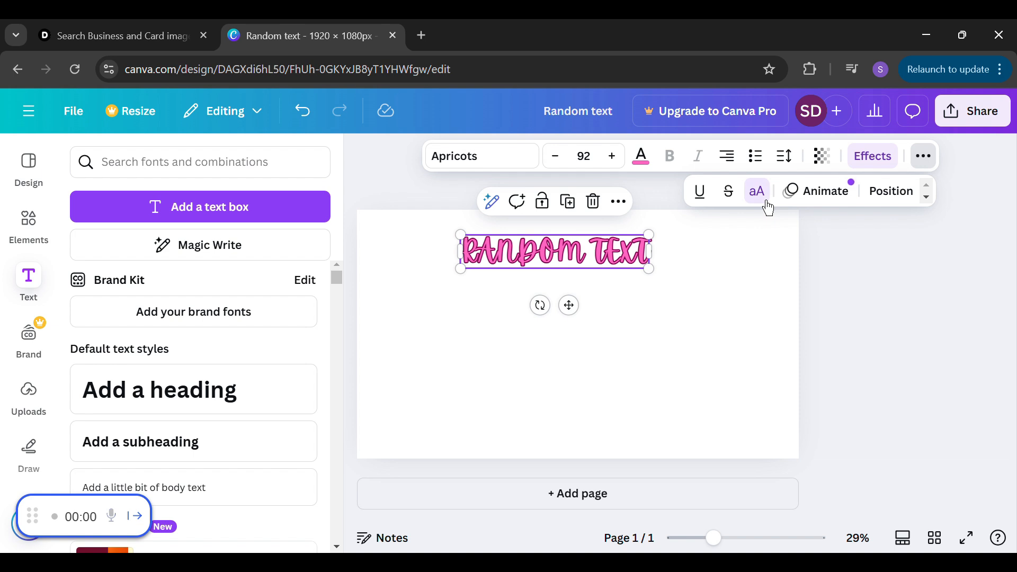
click(769, 208)
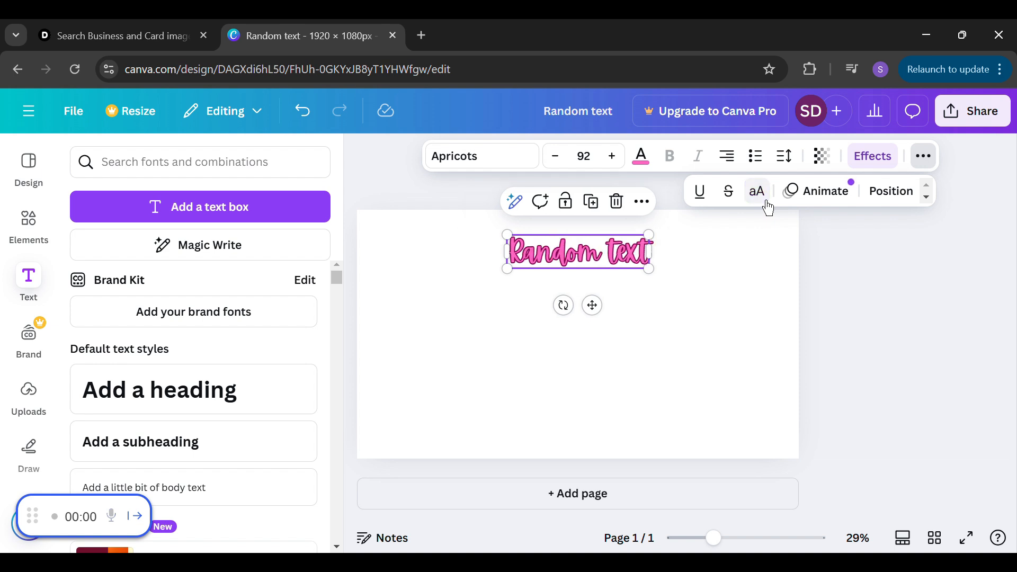
Try strikethrough on the "Random text" heading and remove it again
click(733, 208)
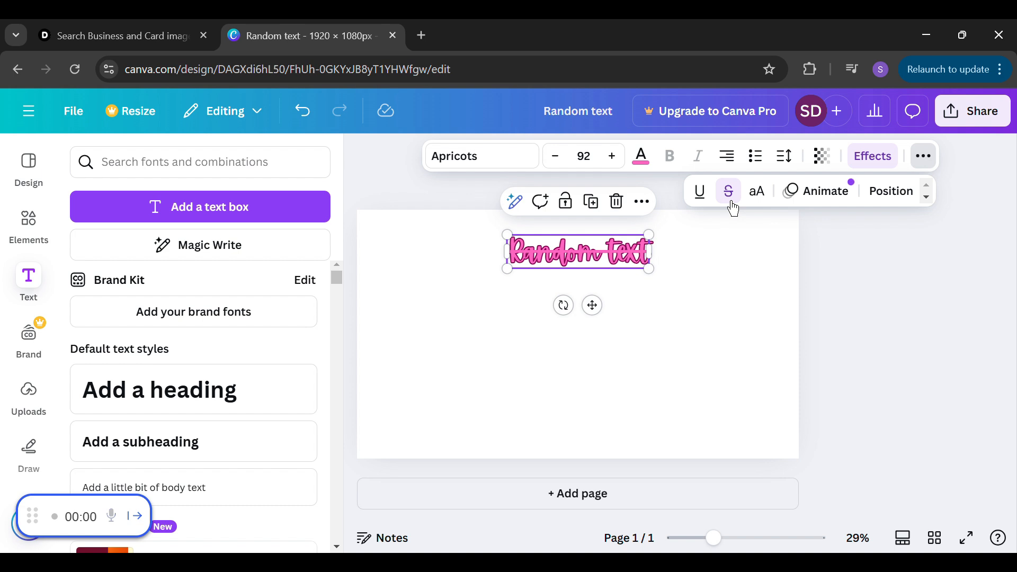
click(722, 286)
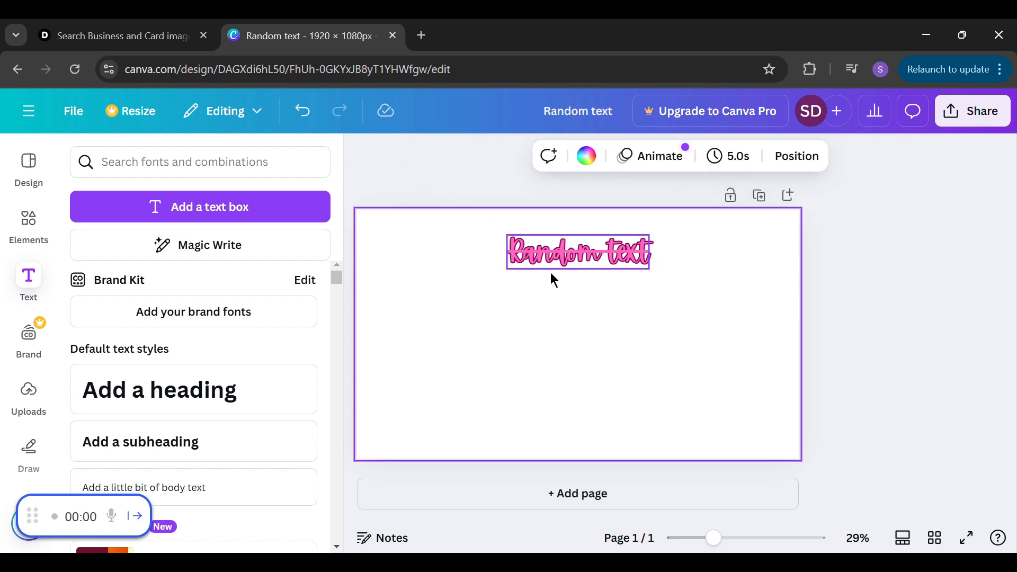
click(578, 267)
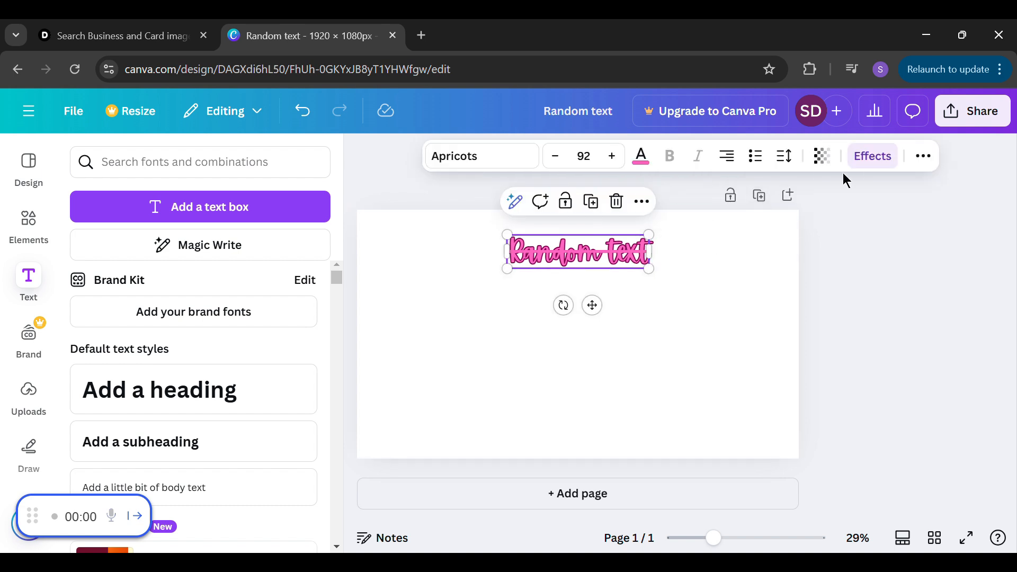
click(924, 156)
click(733, 207)
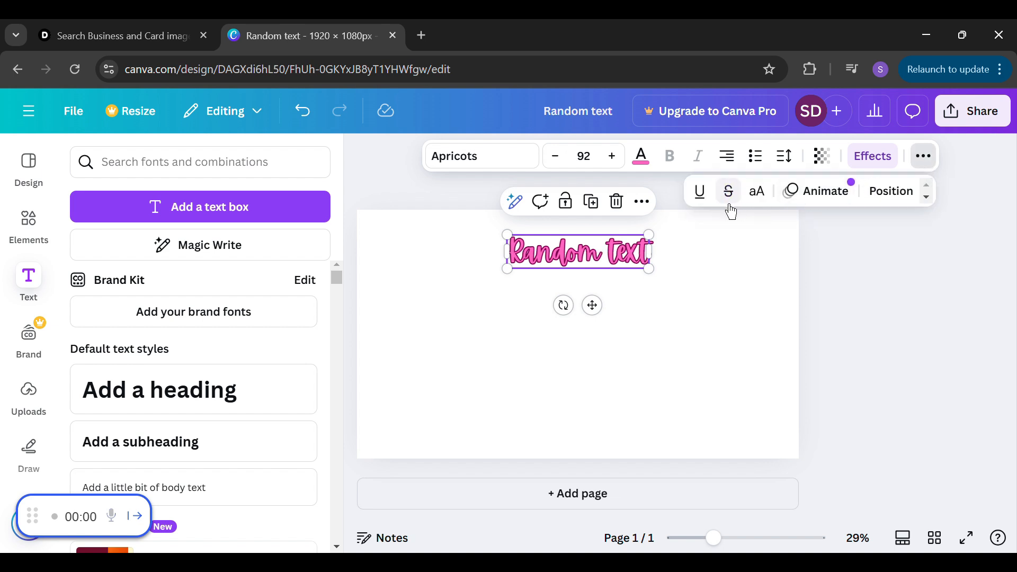
Underline the "Random text" heading as a test and remove the underline again
click(712, 203)
click(690, 310)
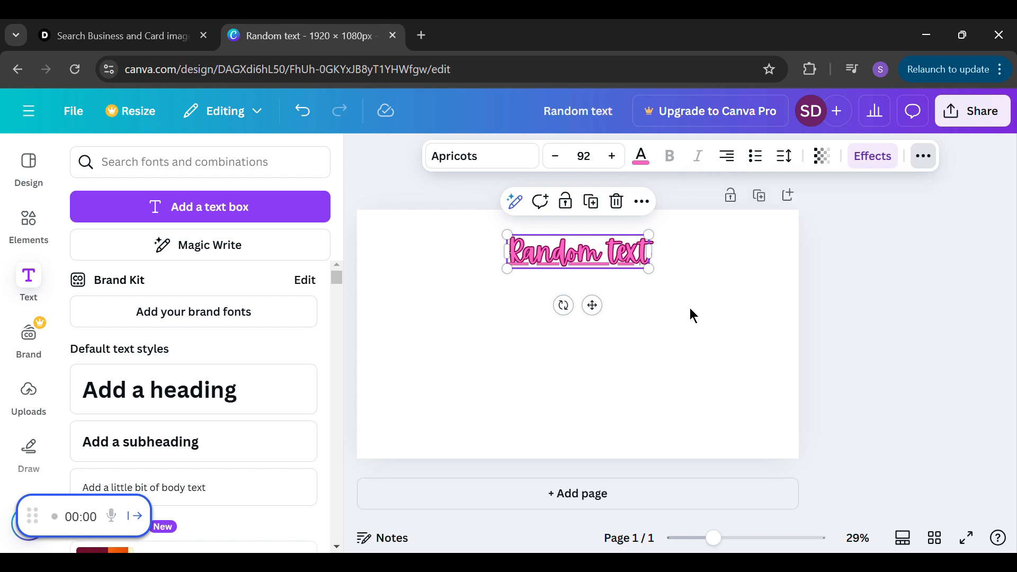
click(530, 269)
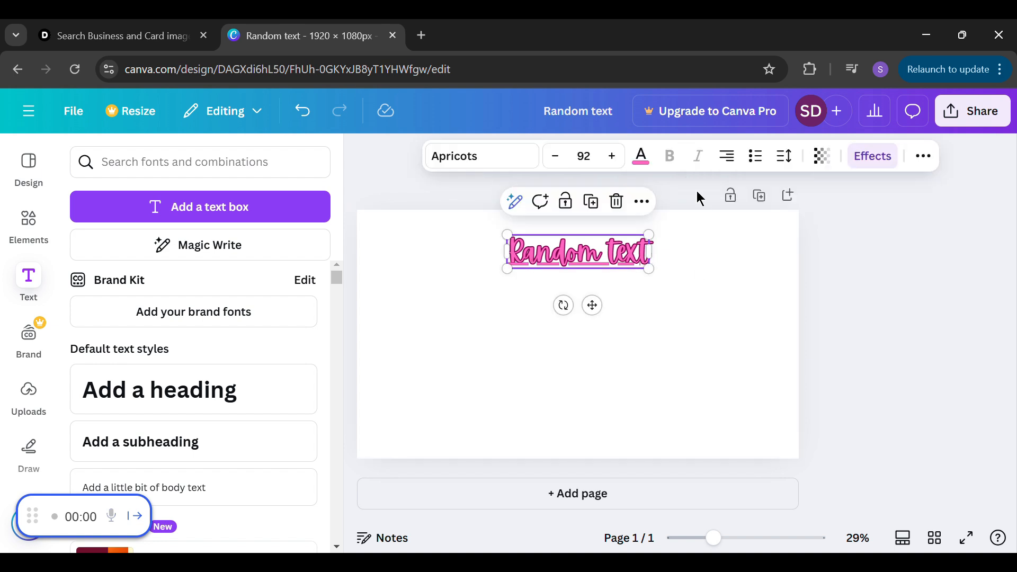
click(925, 163)
click(705, 202)
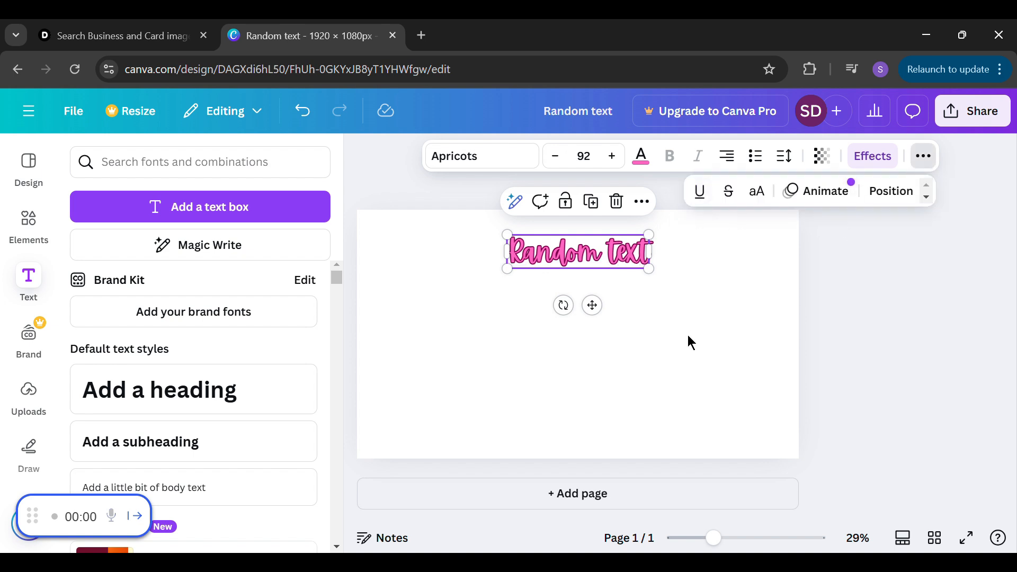
Try the top, left, middle, center, right and bottom page alignments on the heading, ending in the page's lower-right corner
click(911, 203)
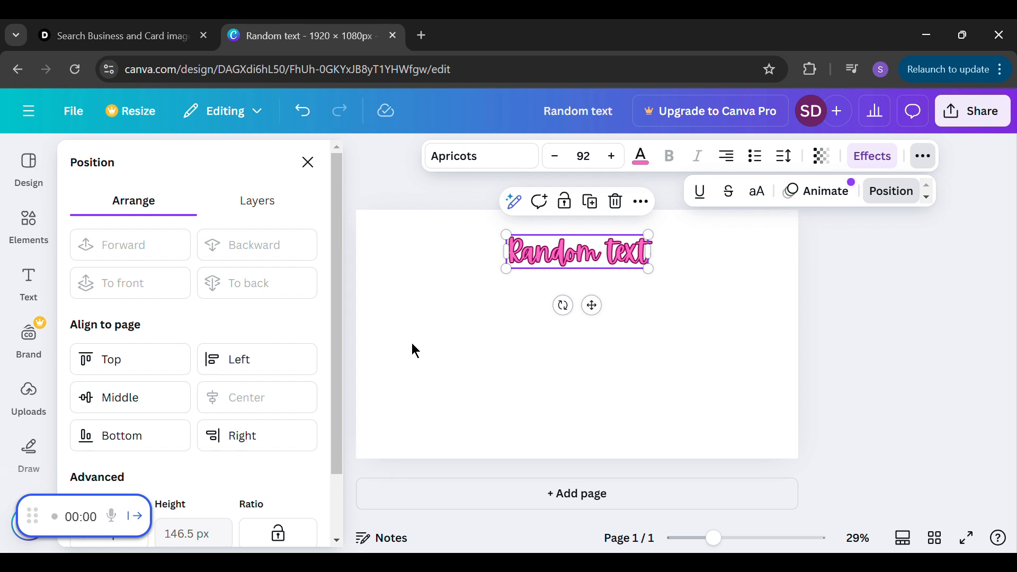
click(139, 363)
click(268, 366)
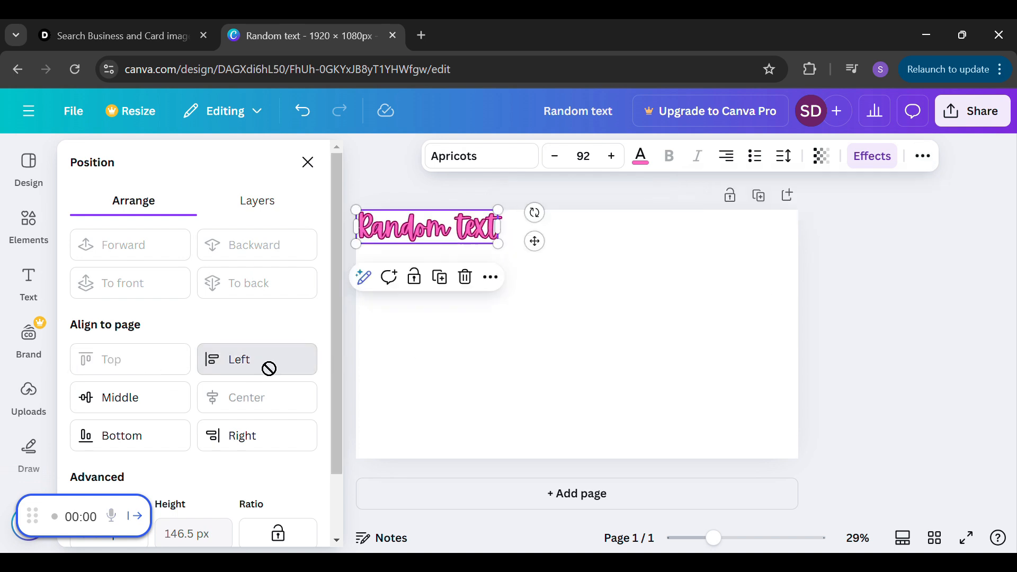
click(160, 409)
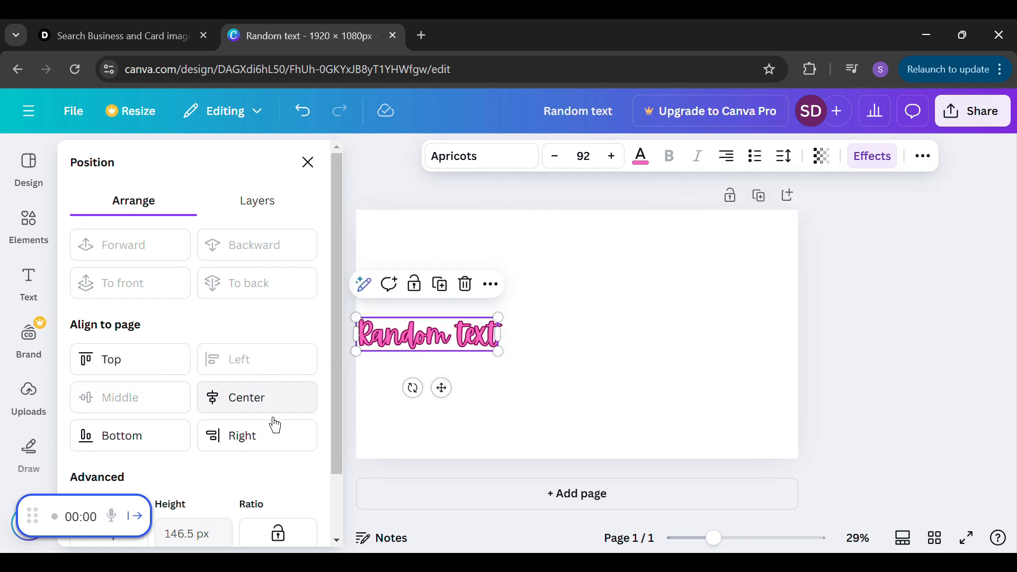
click(274, 407)
click(278, 439)
click(157, 449)
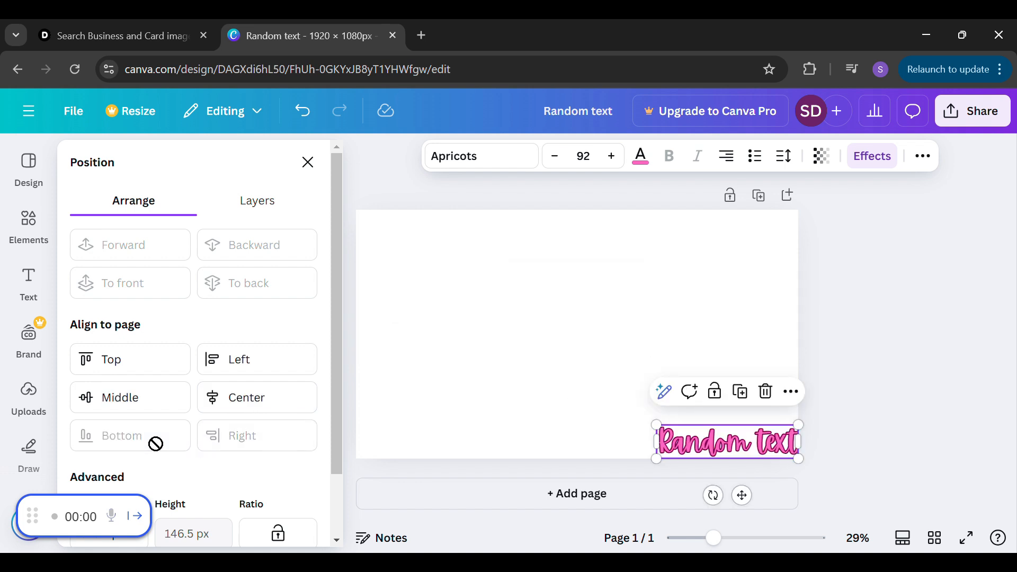
Try top page alignment on the heading, then align it to the middle and center of the page
click(153, 361)
click(188, 407)
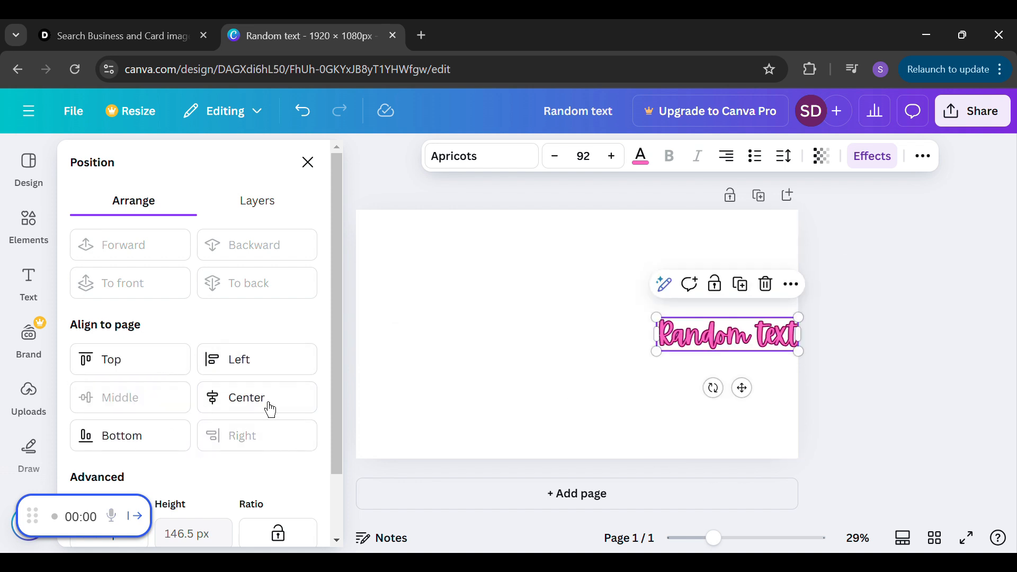
click(251, 412)
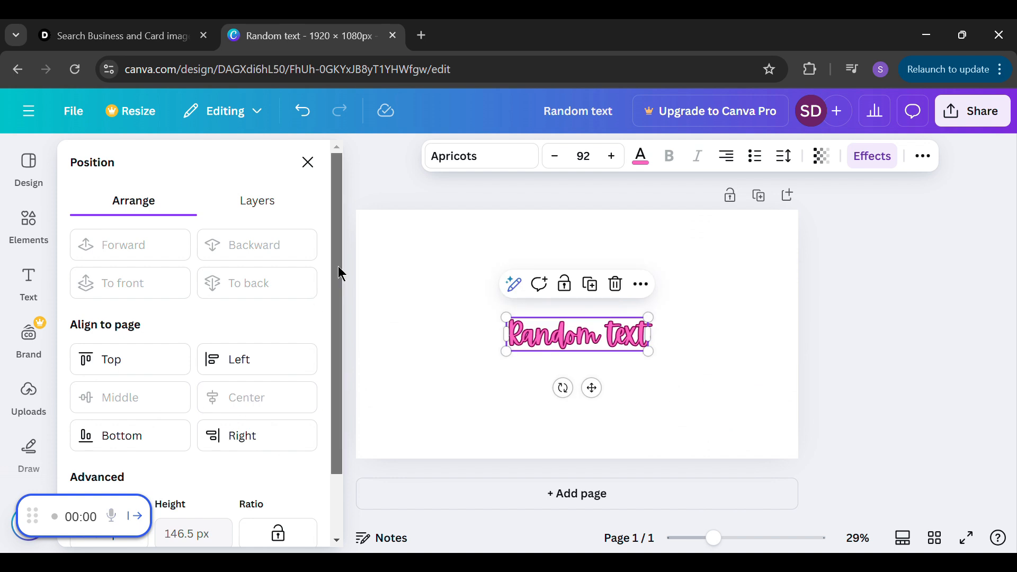
Try narrowing the "Random text" heading's text box to a width of 300 px and then 100 px
scroll(331, 308, down, 2)
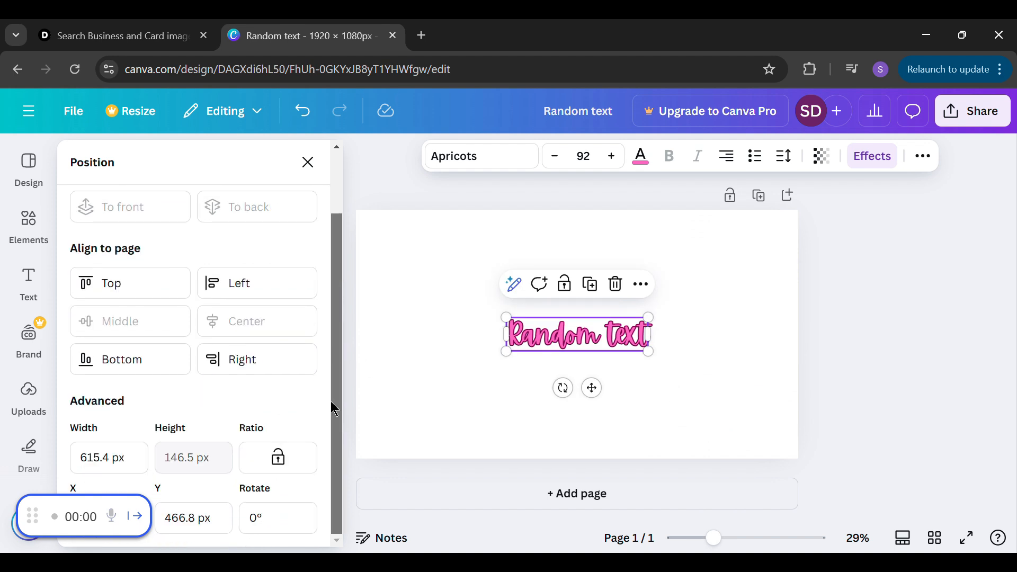
click(98, 458)
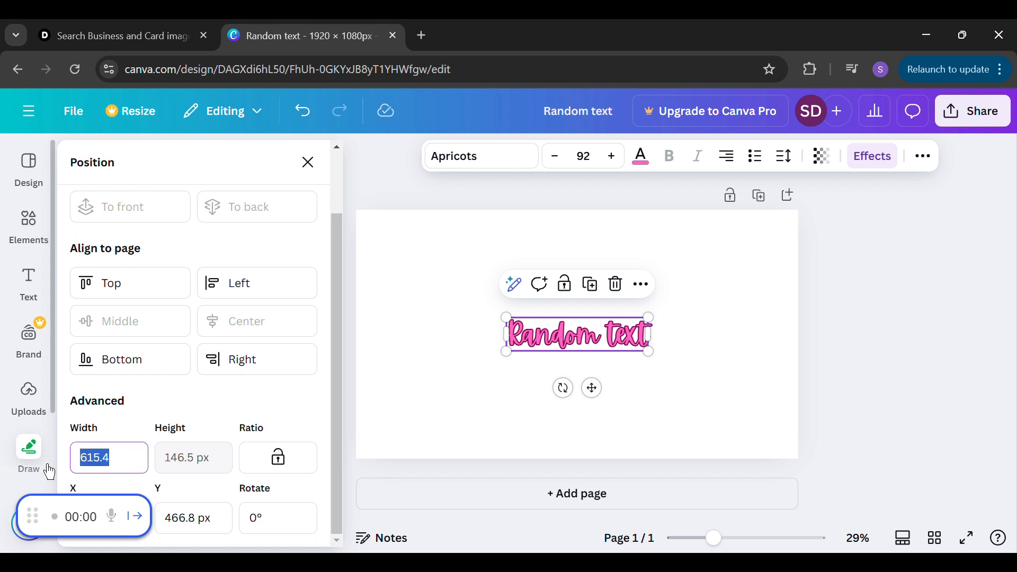
text(300)
key(Return)
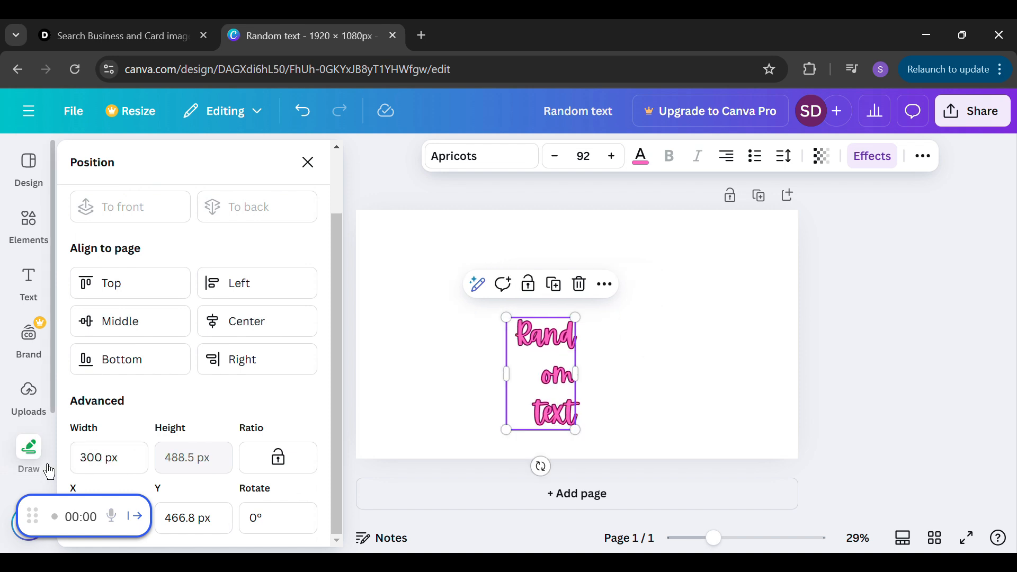
click(104, 460)
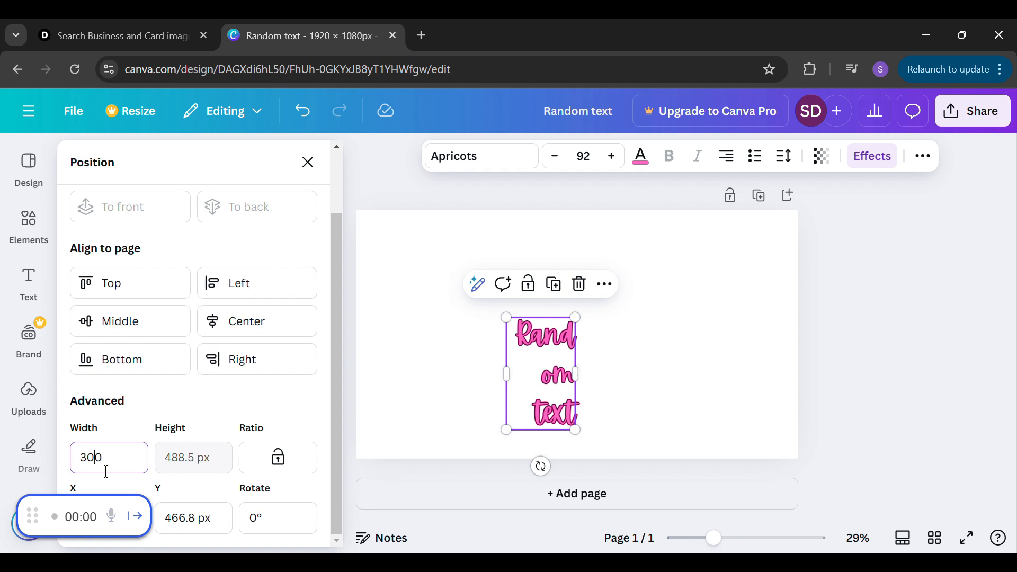
text(100)
key(Return)
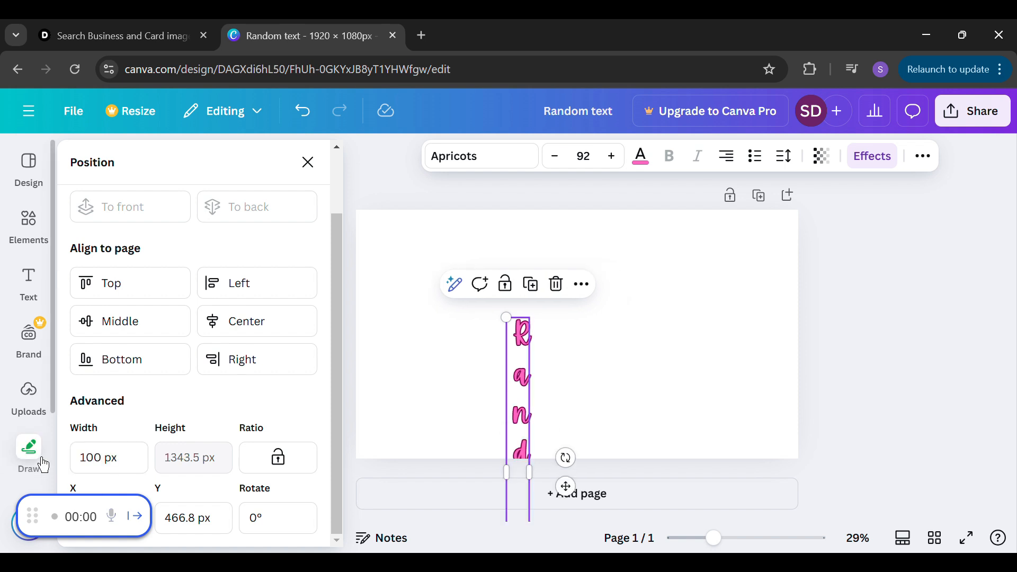
Set the width of the "Random text" heading's text box to 500 px
click(125, 465)
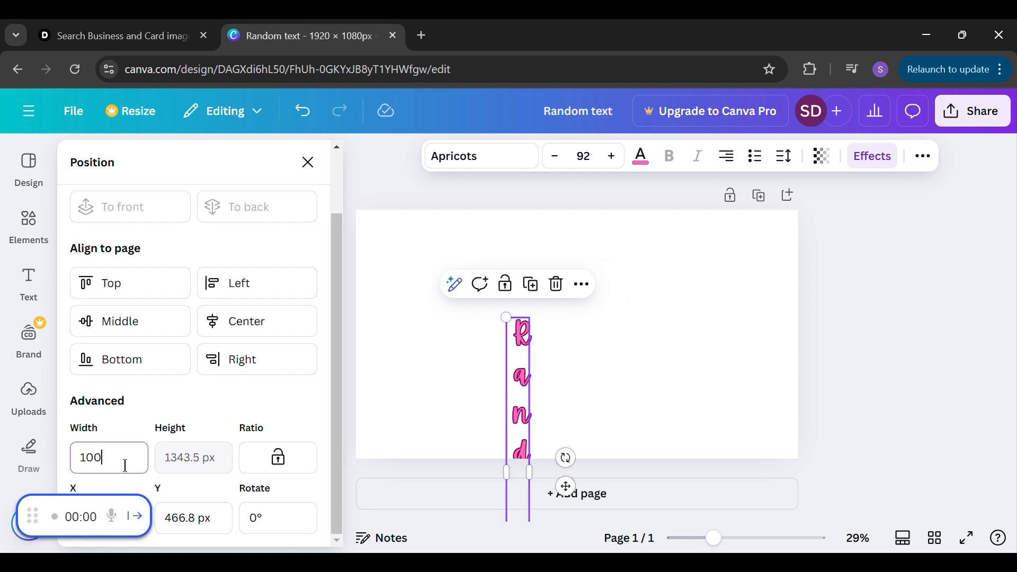
double_click(126, 466)
text(500)
key(Return)
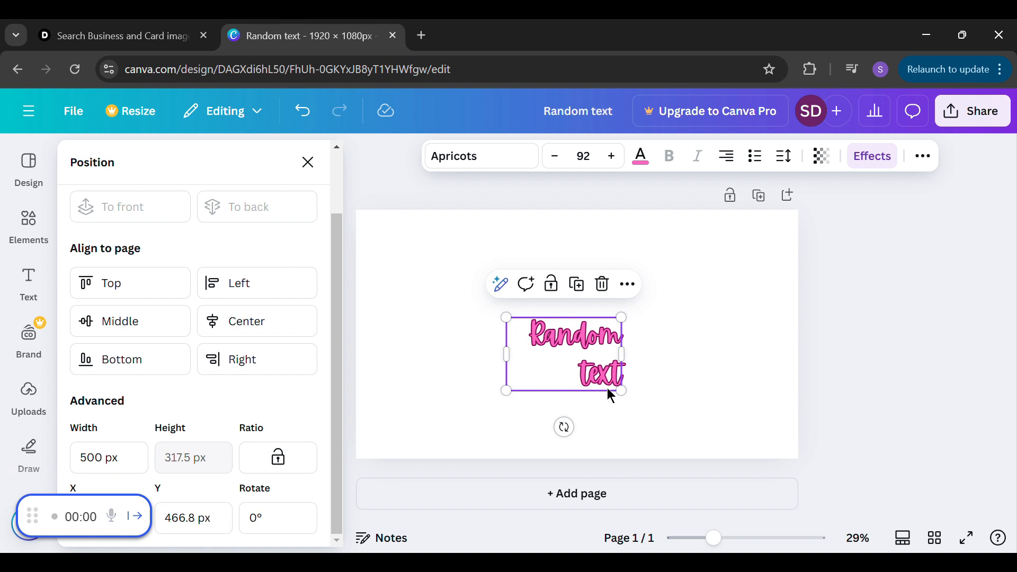
Duplicate the "Random text" heading and place the copy in the page's upper-right corner
click(605, 295)
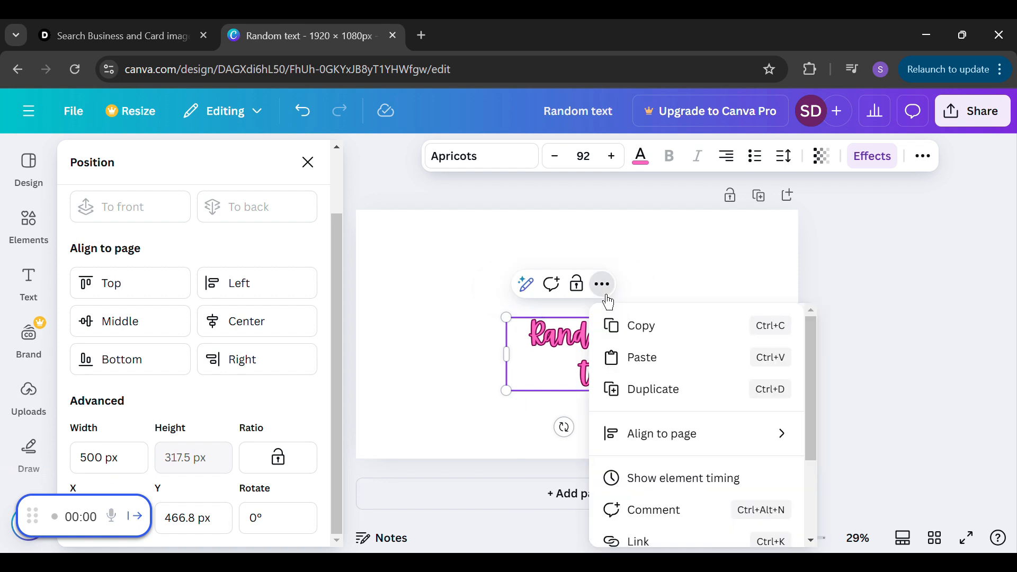
click(683, 398)
drag(609, 374, 743, 282)
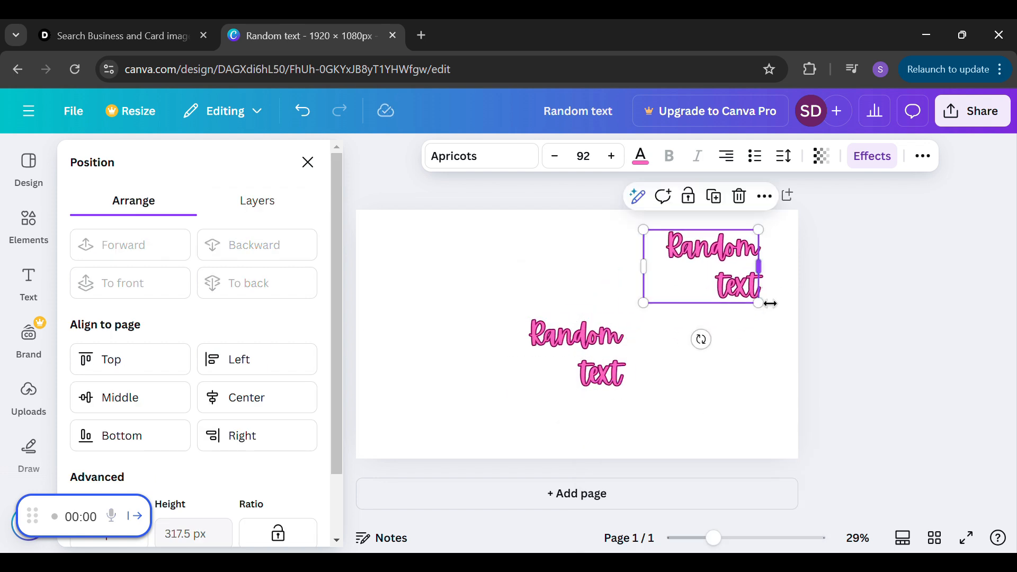
click(756, 368)
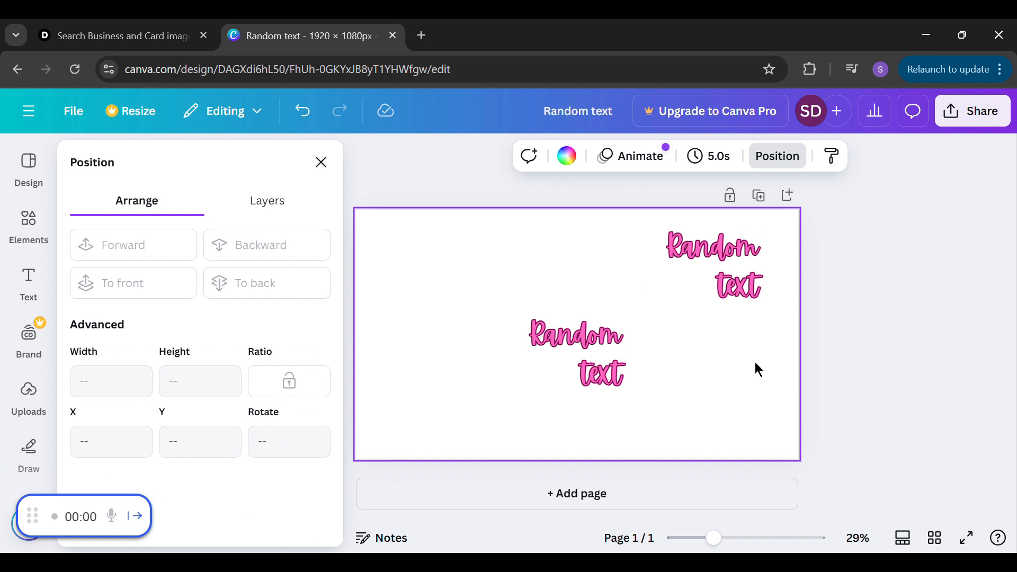
Replace the wording of the heading copy in the page's upper-right corner with "duplicae"
click(712, 285)
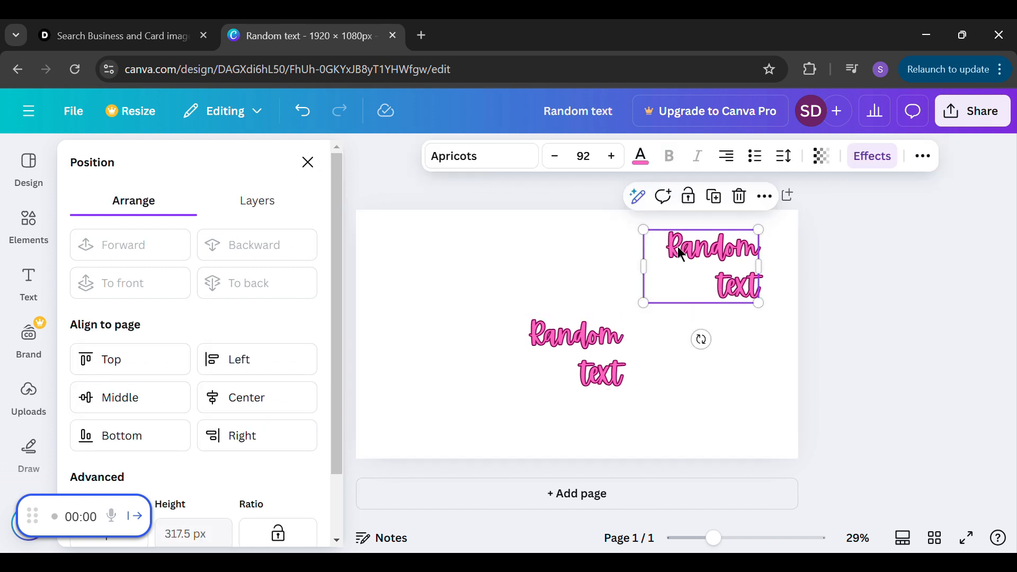
click(690, 258)
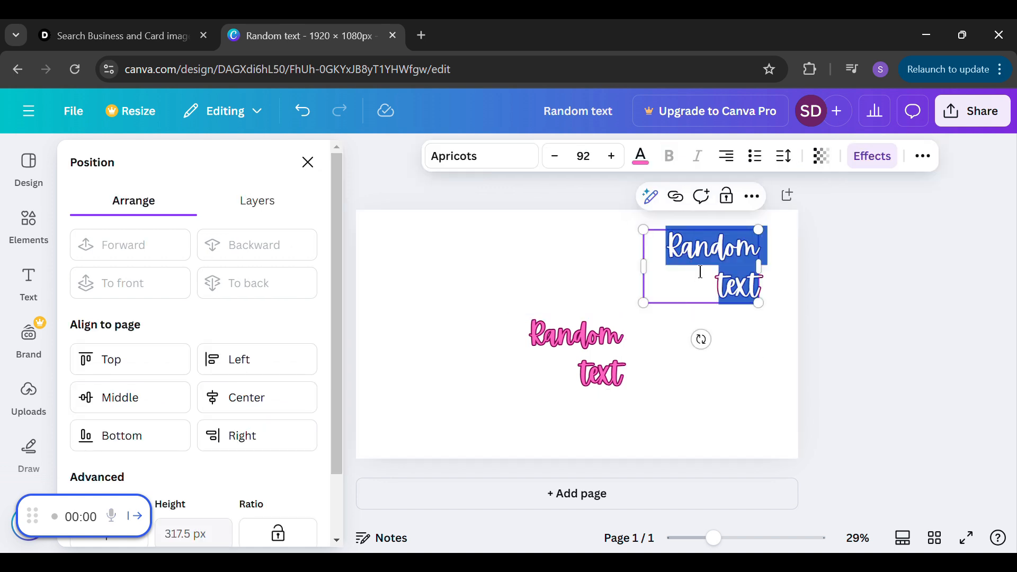
text(duplicae)
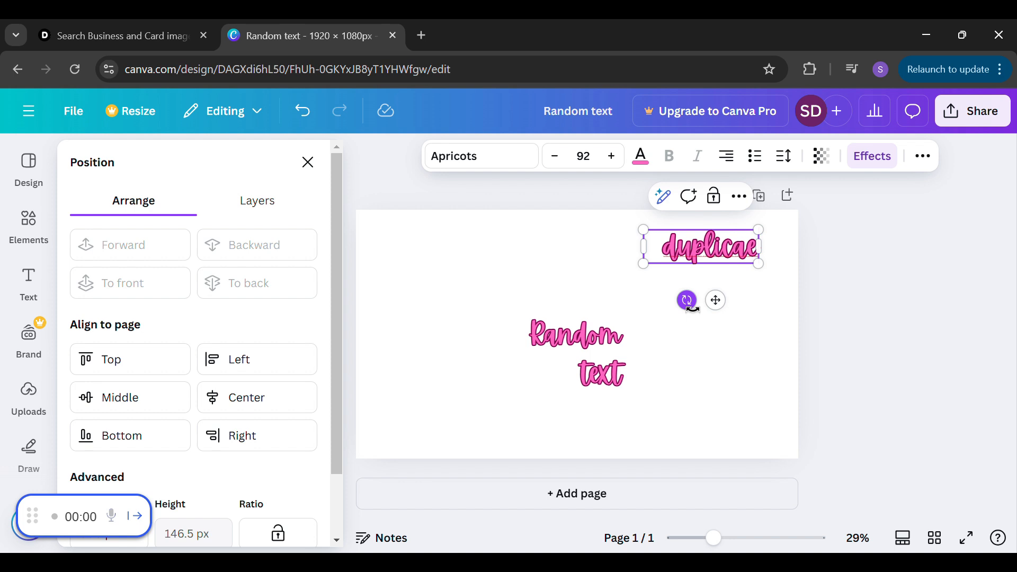
mouse_move(692, 306)
mouse_down()
mouse_move(679, 256)
mouse_move(715, 277)
mouse_move(676, 291)
mouse_move(715, 289)
mouse_move(701, 289)
mouse_up()
Try the Simple, Sleek and Fun animations on the whole page, going through the three styles twice
click(609, 357)
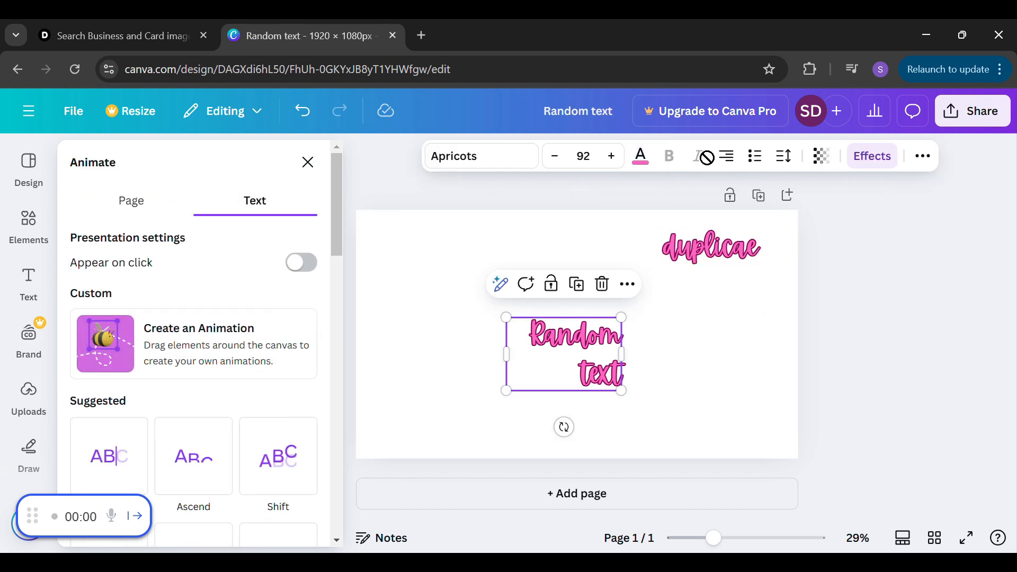
click(715, 299)
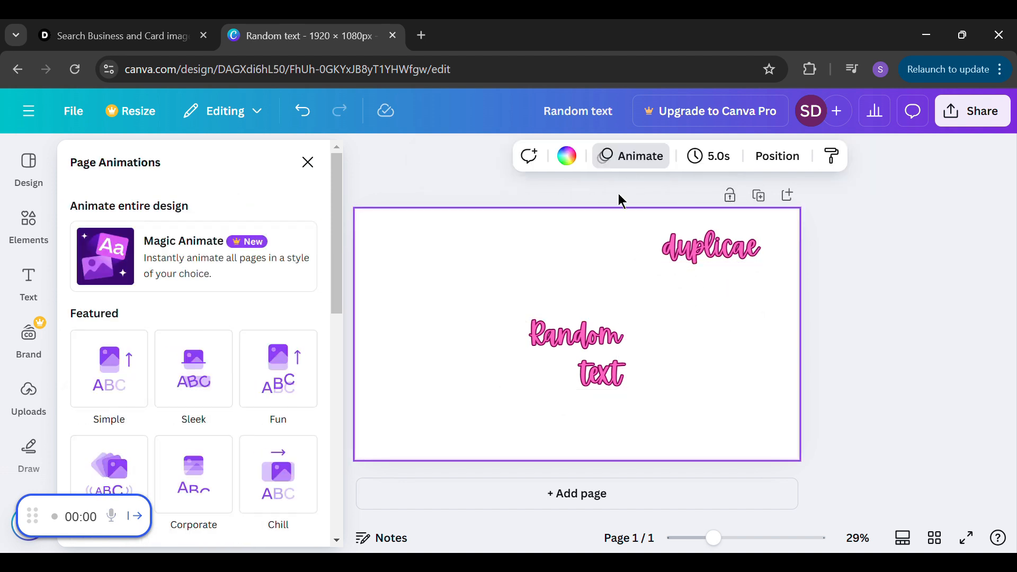
click(638, 168)
click(638, 169)
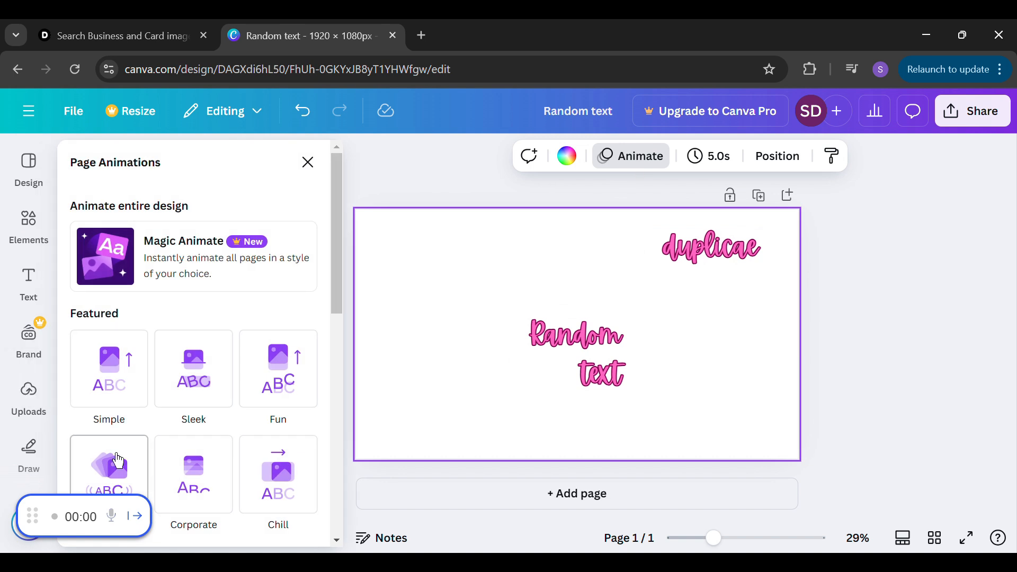
click(125, 386)
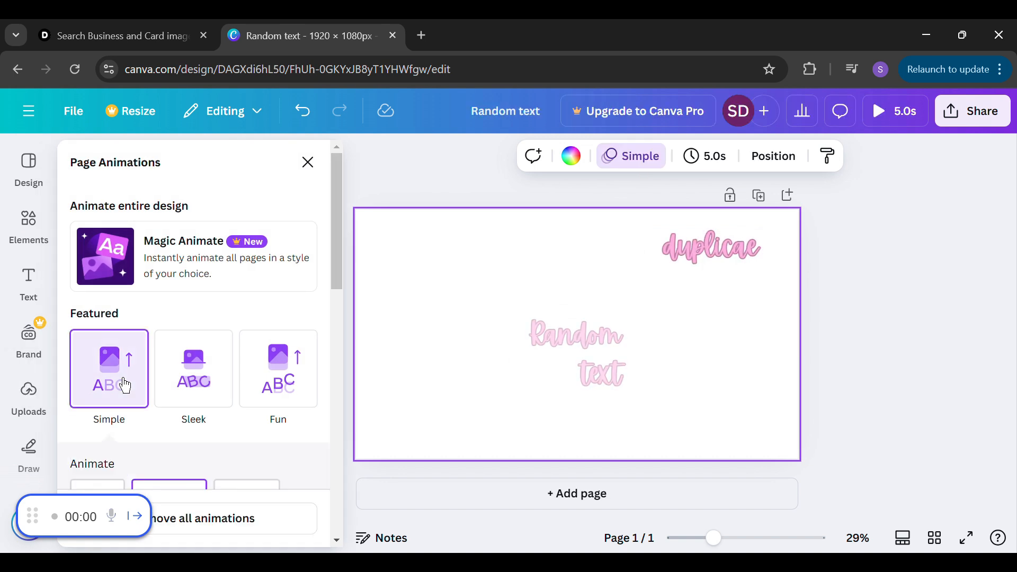
click(200, 390)
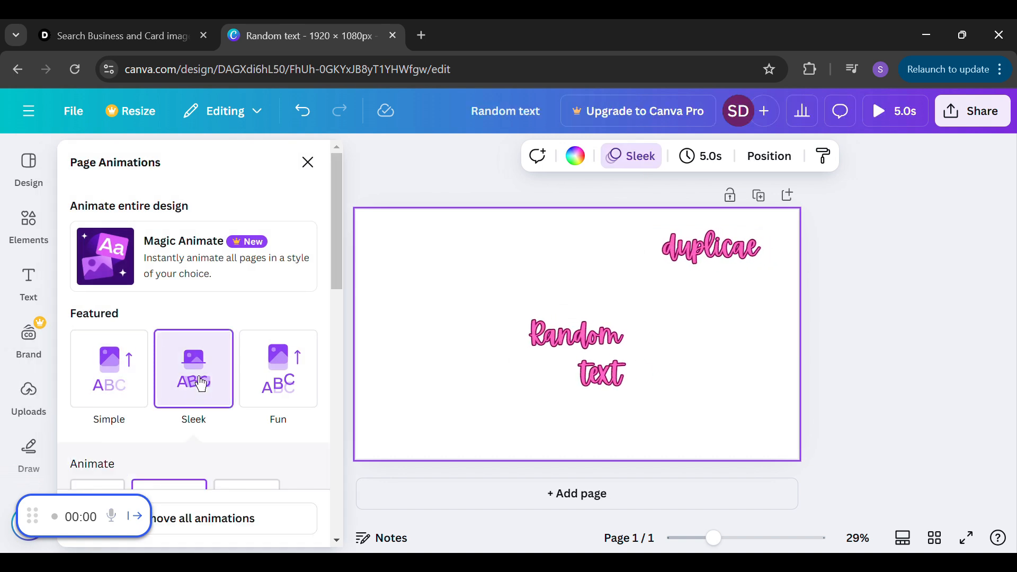
click(304, 391)
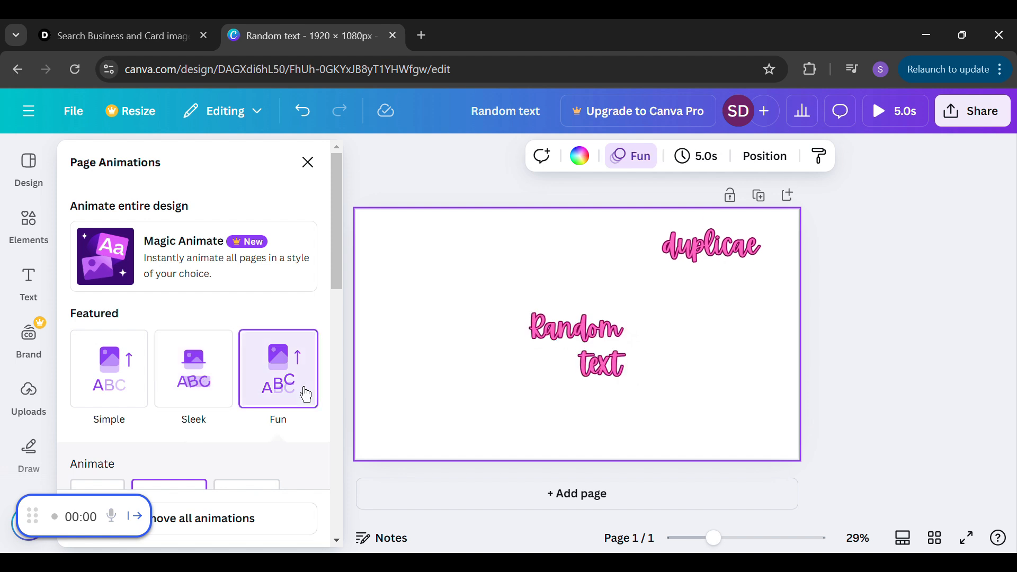
mouse_move(340, 275)
mouse_down()
mouse_move(334, 347)
mouse_move(341, 277)
mouse_up()
click(141, 404)
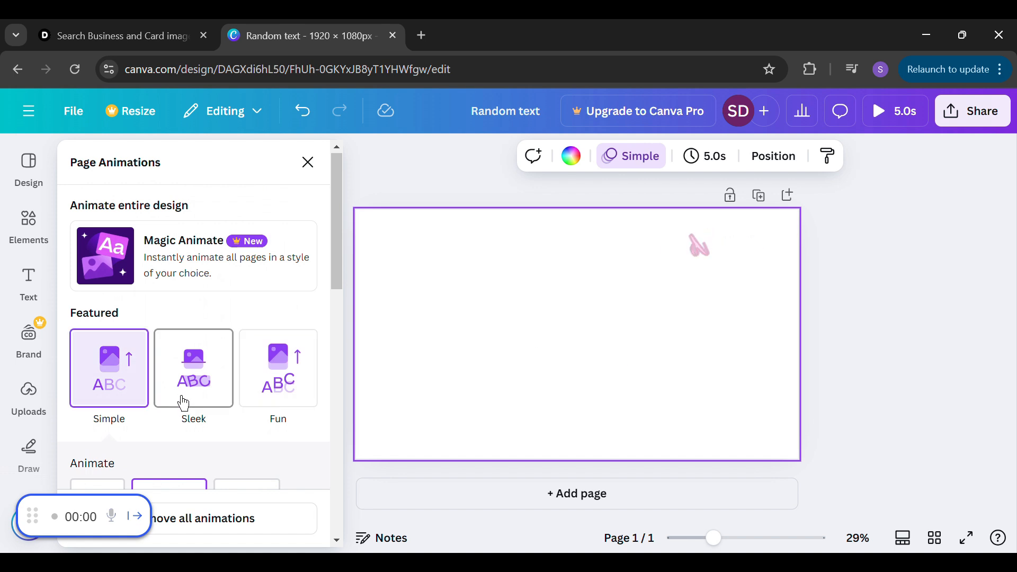
click(195, 381)
click(282, 386)
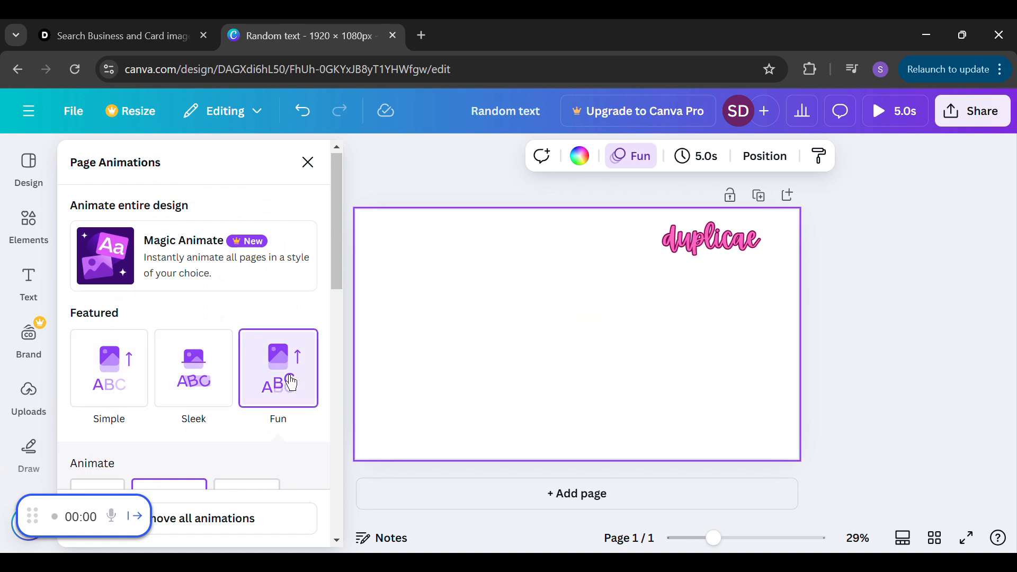
Try the Party page animation and set it to animate on exit
drag(339, 290, 339, 352)
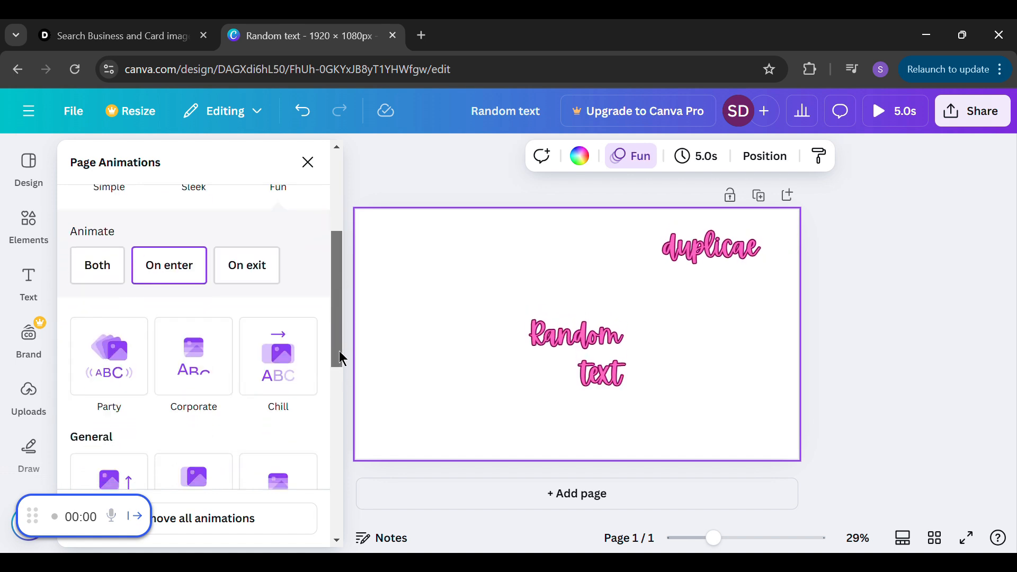
scroll(113, 371, down, 1)
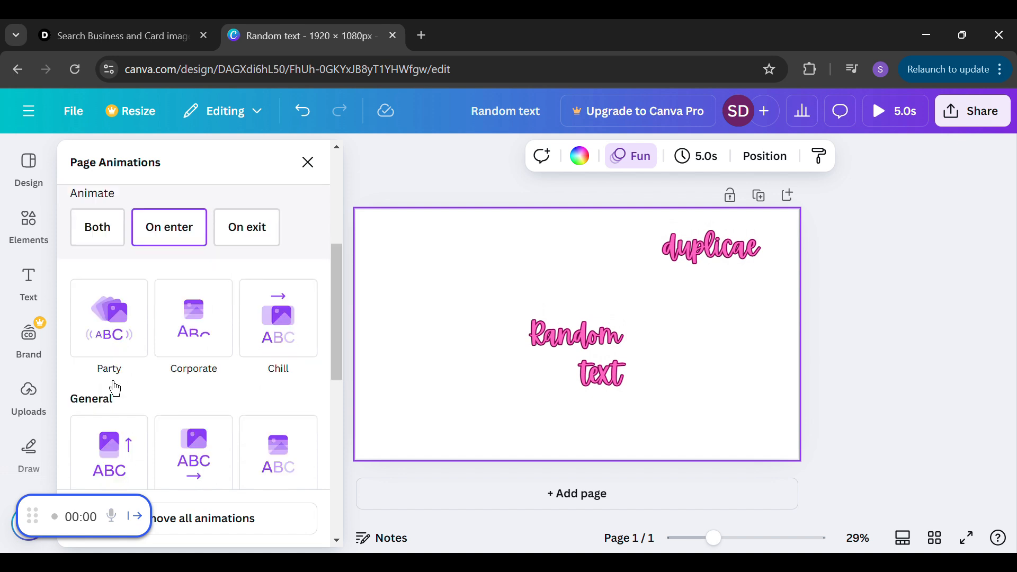
click(112, 347)
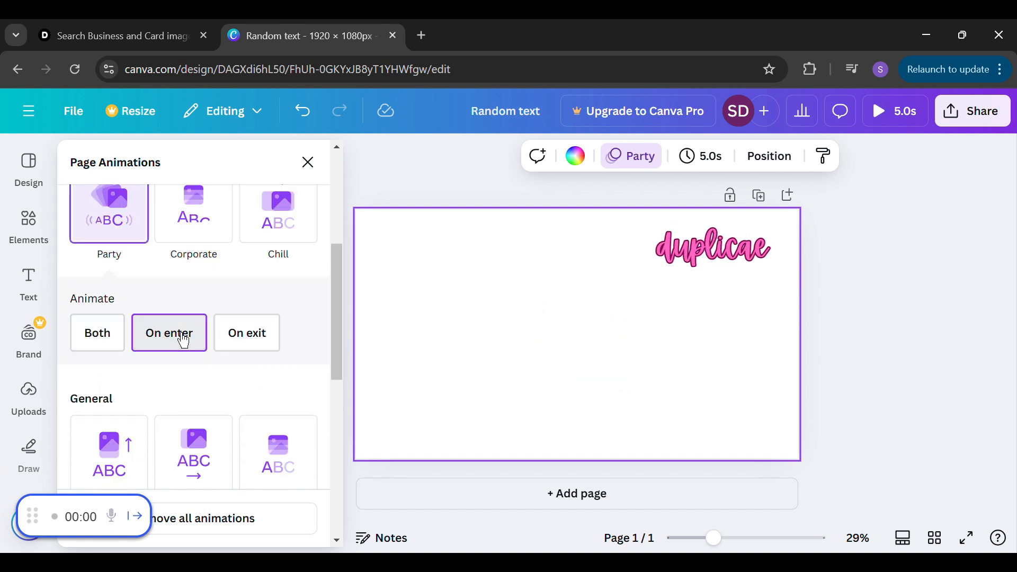
click(273, 342)
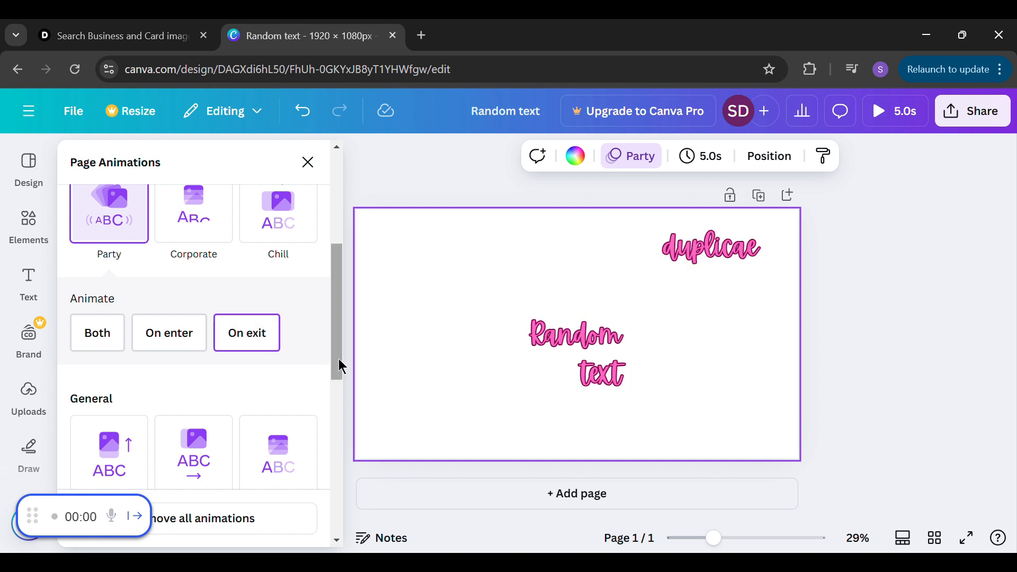
Apply the Rise page animation on enter, try to adjust its speed, and look over the remaining animation options
scroll(338, 358, down, 2)
click(114, 367)
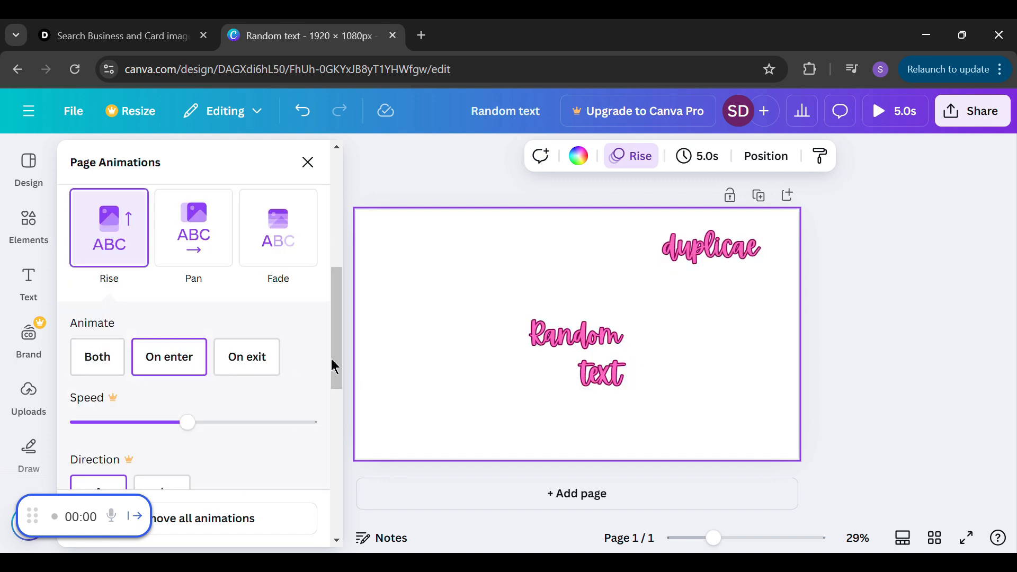
click(184, 422)
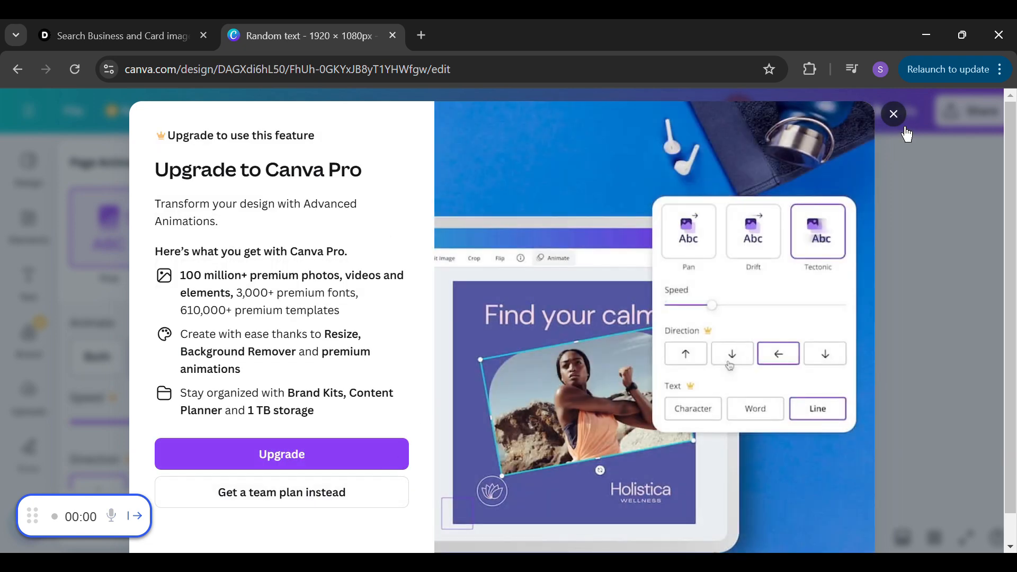
key(Escape)
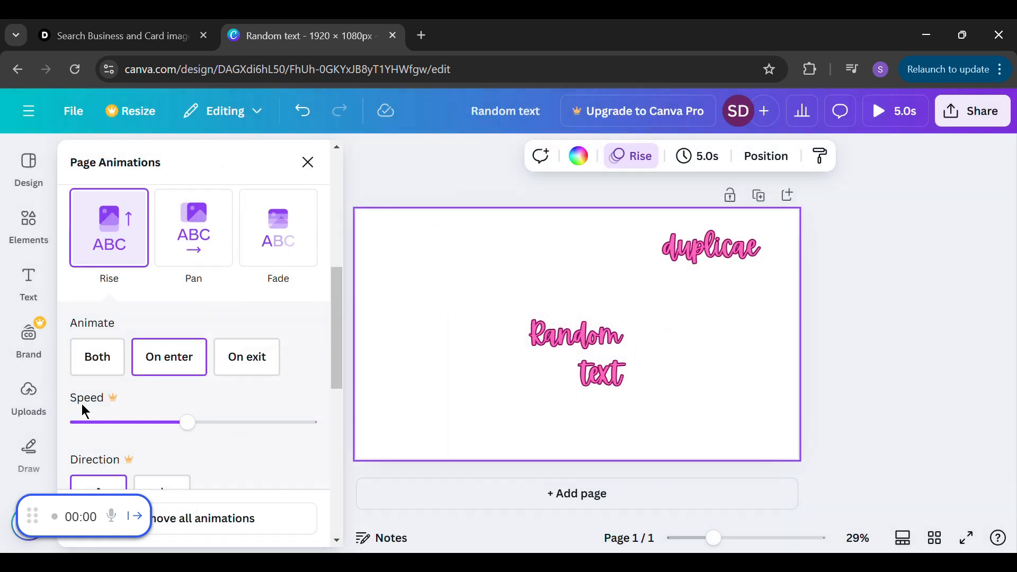
drag(335, 355, 335, 387)
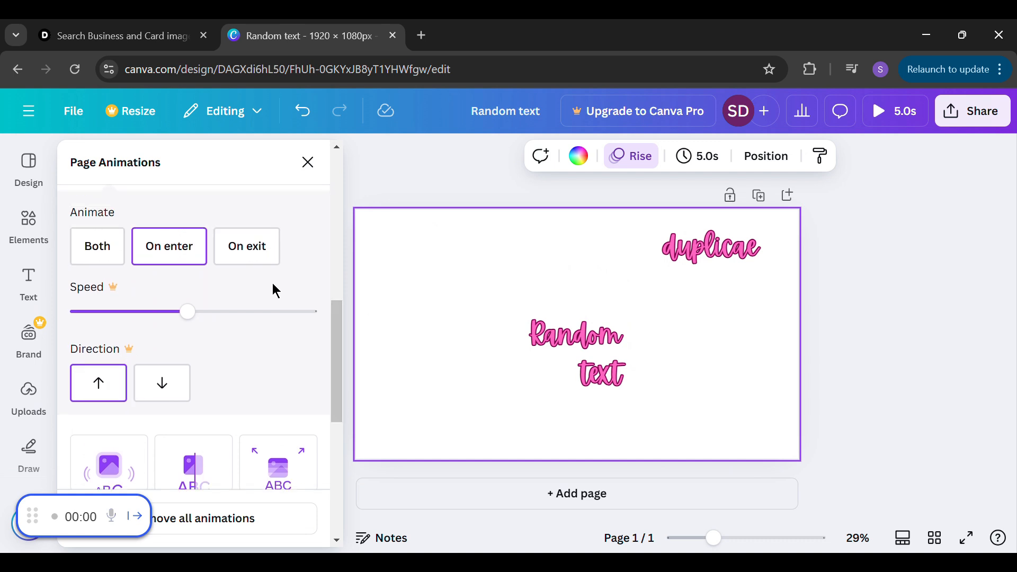
drag(336, 333, 337, 180)
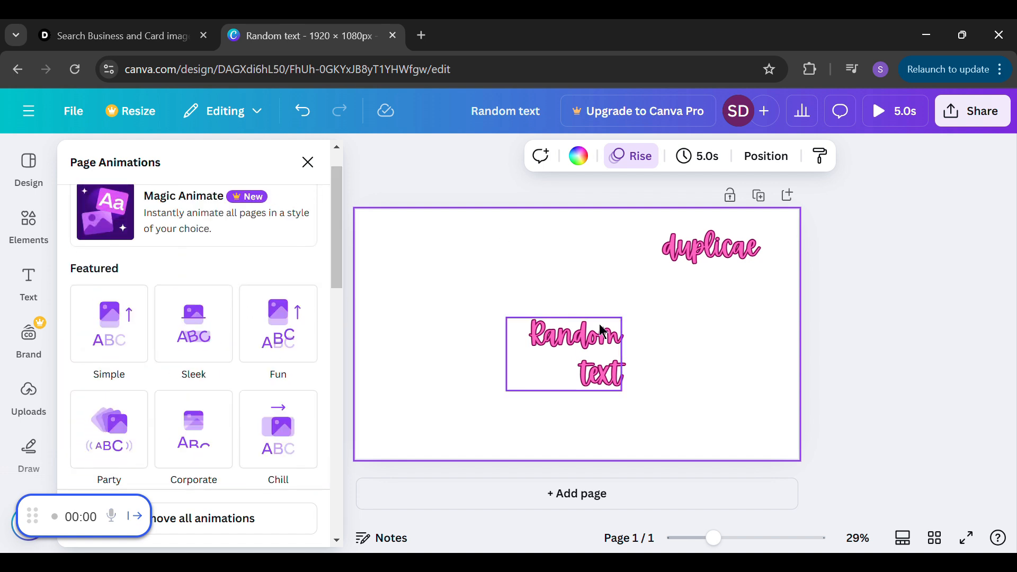
Show the position settings of the "duplicae" text and slightly widen its letter spacing
click(702, 249)
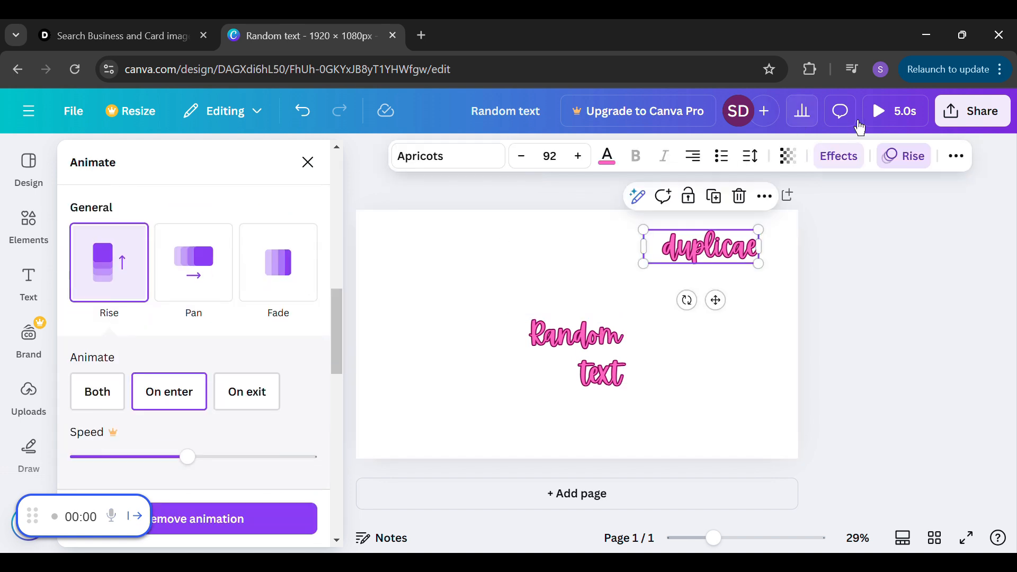
click(956, 156)
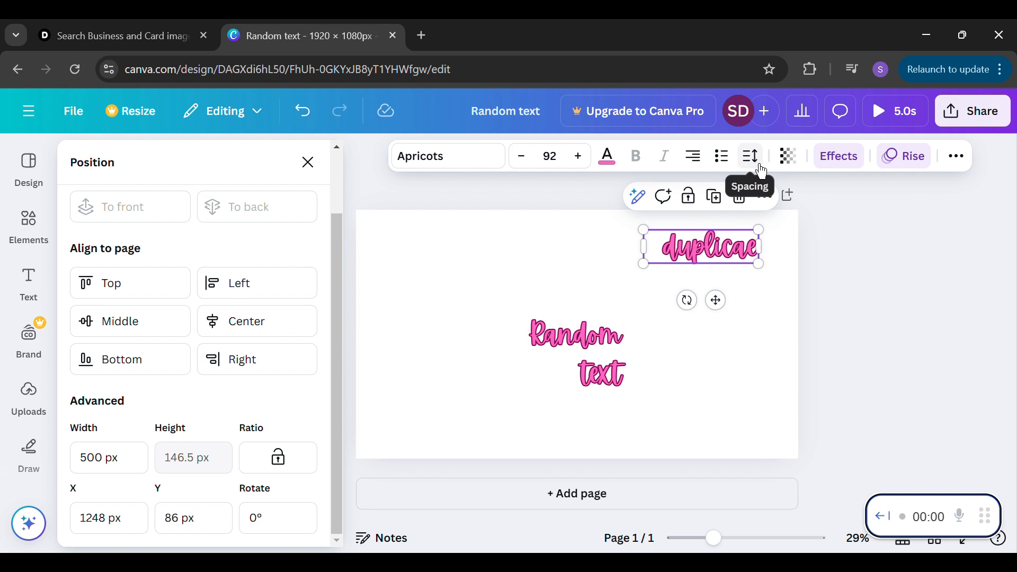
click(760, 172)
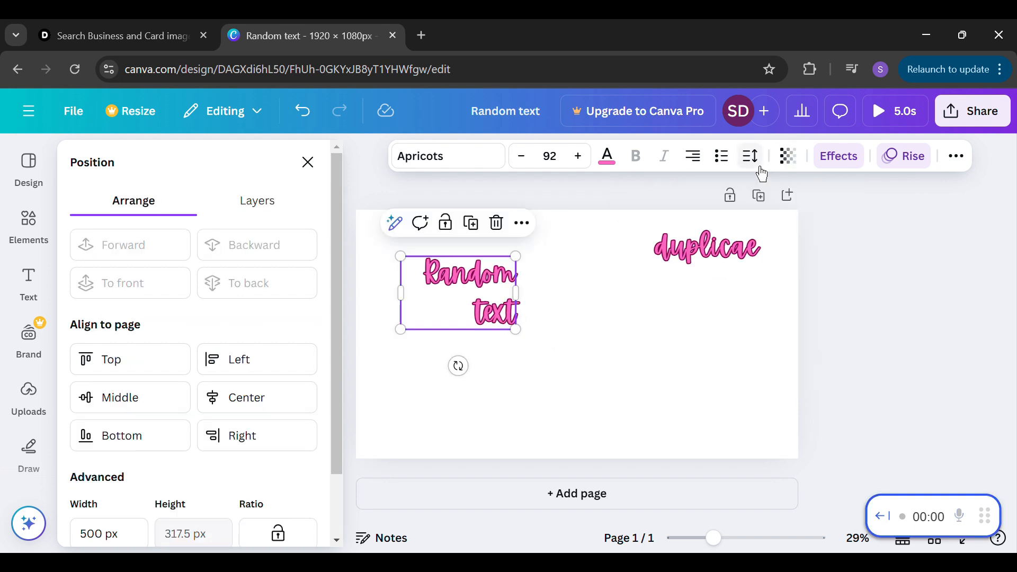
Set the "Random text" heading's letter spacing to 116 and its line spacing to 1.18
click(761, 167)
drag(695, 226, 717, 244)
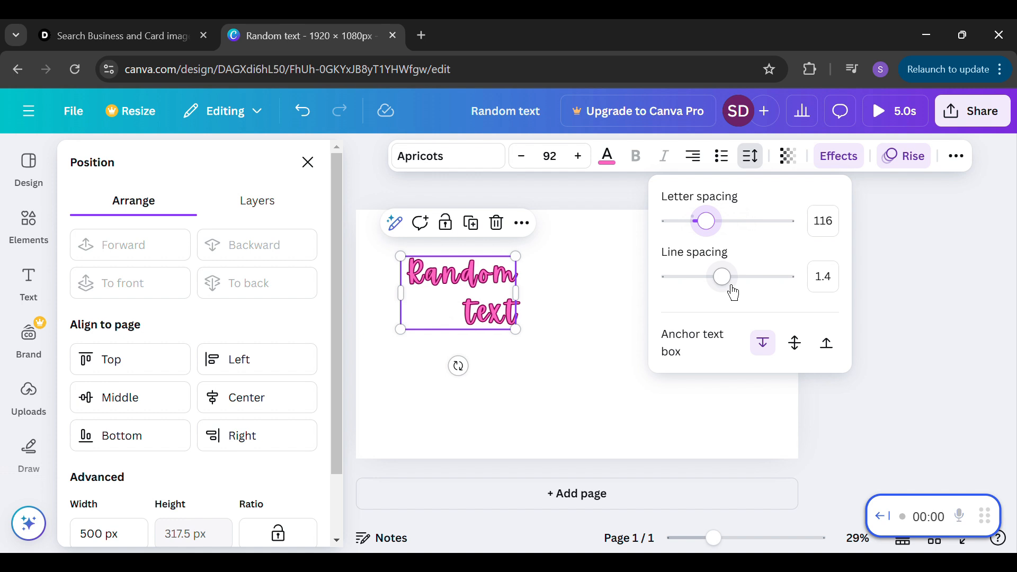
mouse_move(733, 292)
mouse_down()
mouse_move(786, 296)
mouse_move(693, 296)
mouse_move(746, 296)
mouse_move(719, 304)
mouse_up()
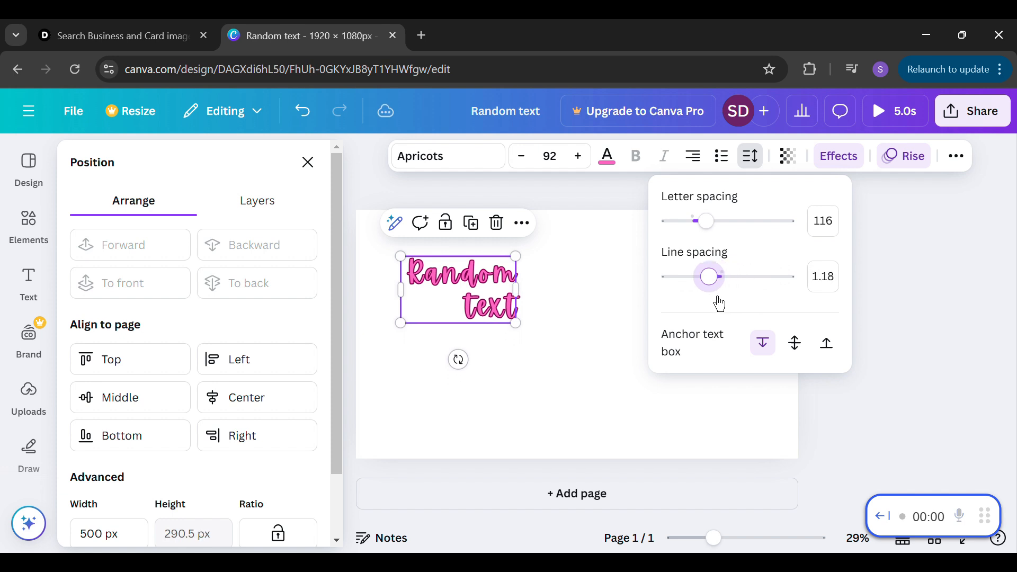
click(577, 411)
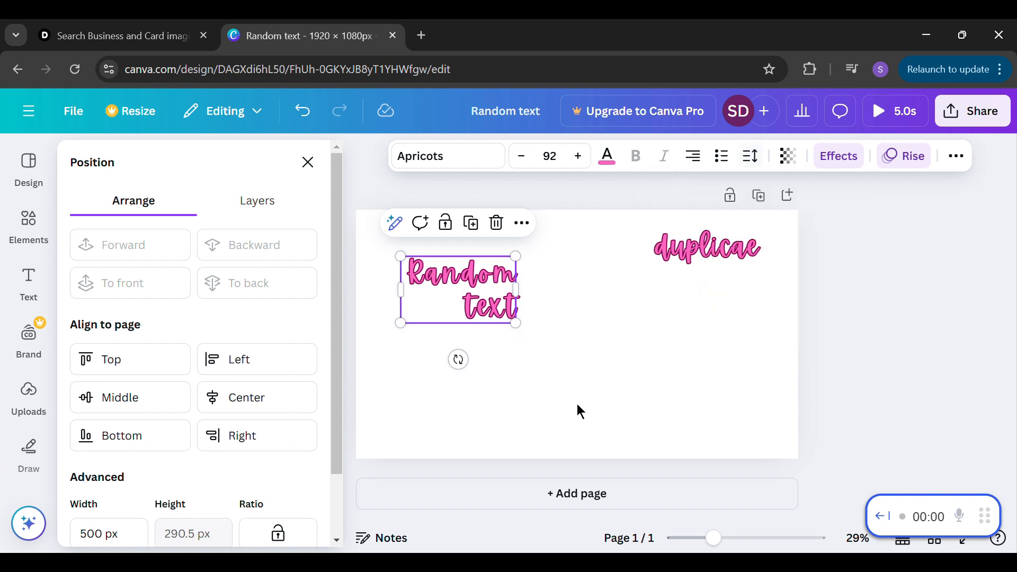